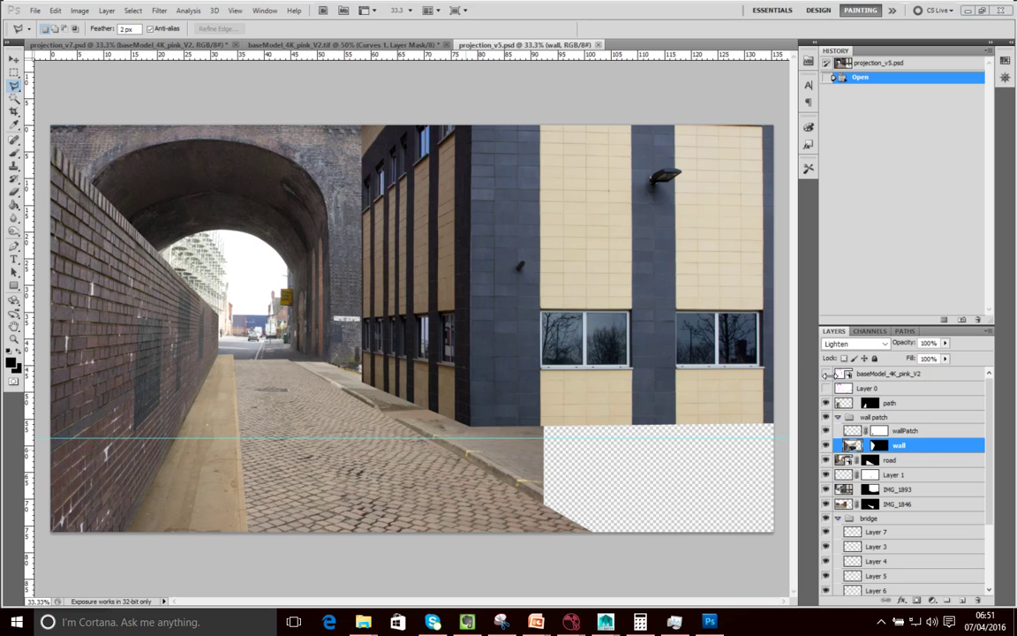
Compare the matte painting with the baseModel_4K_pink_V2 wireframe layer by showing it and hiding it again
{"action": "left_click", "coordinate": [827, 374]}
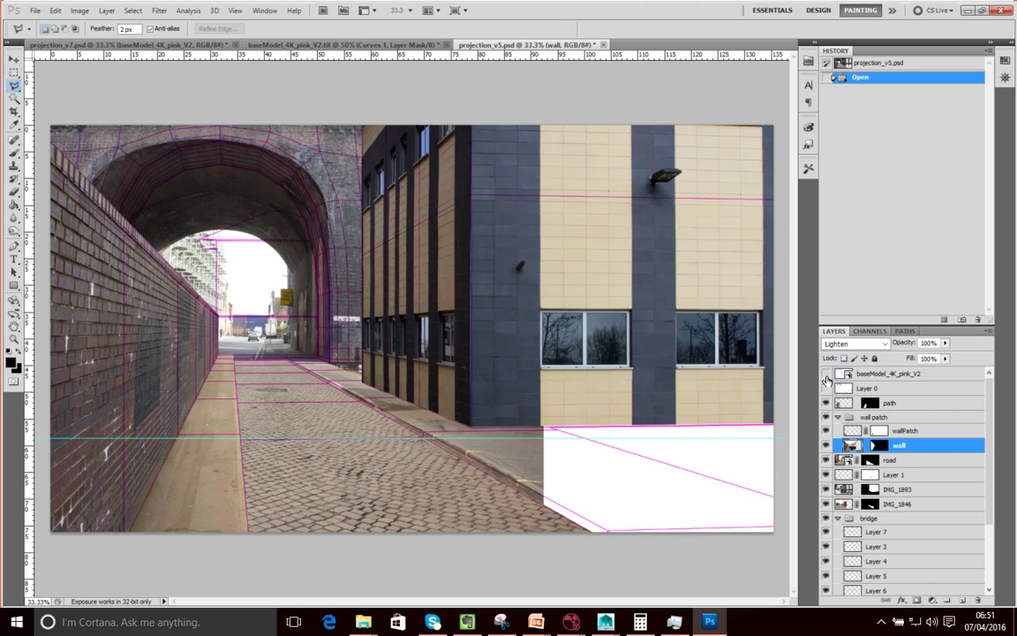
{"action": "left_click", "coordinate": [826, 375]}
{"action": "left_click", "coordinate": [826, 375]}
{"action": "left_click", "coordinate": [827, 375]}
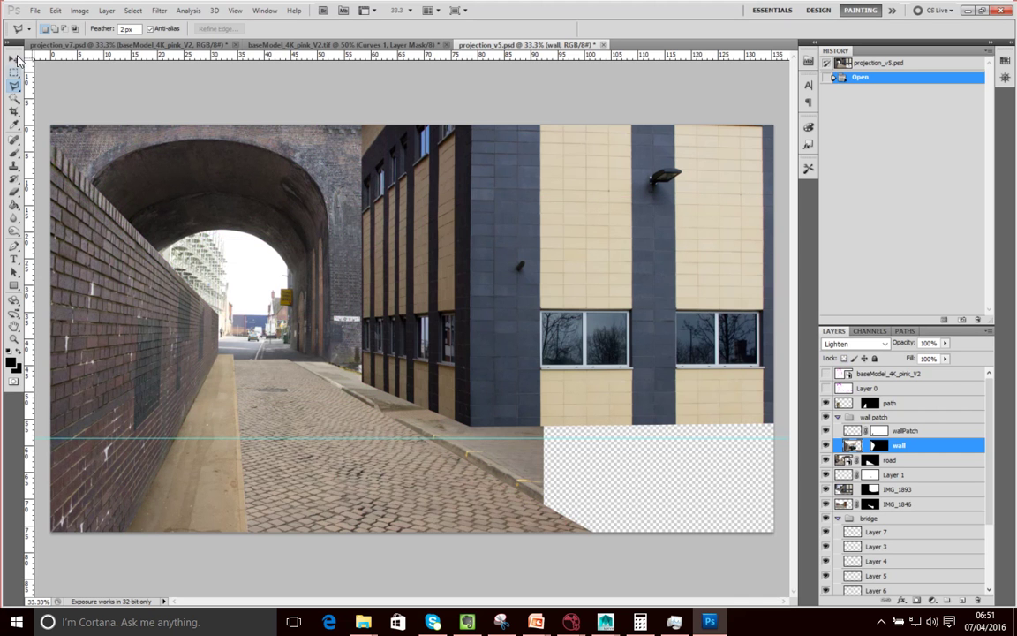
{"action": "left_click", "coordinate": [35, 10]}
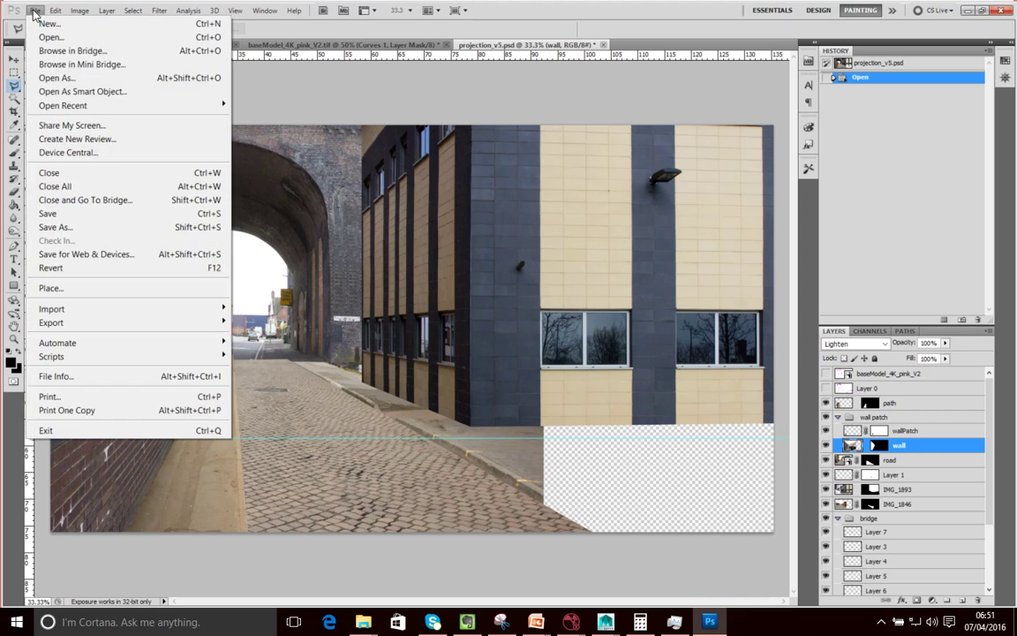
{"action": "left_click", "coordinate": [55, 228]}
{"action": "left_click", "coordinate": [590, 308]}
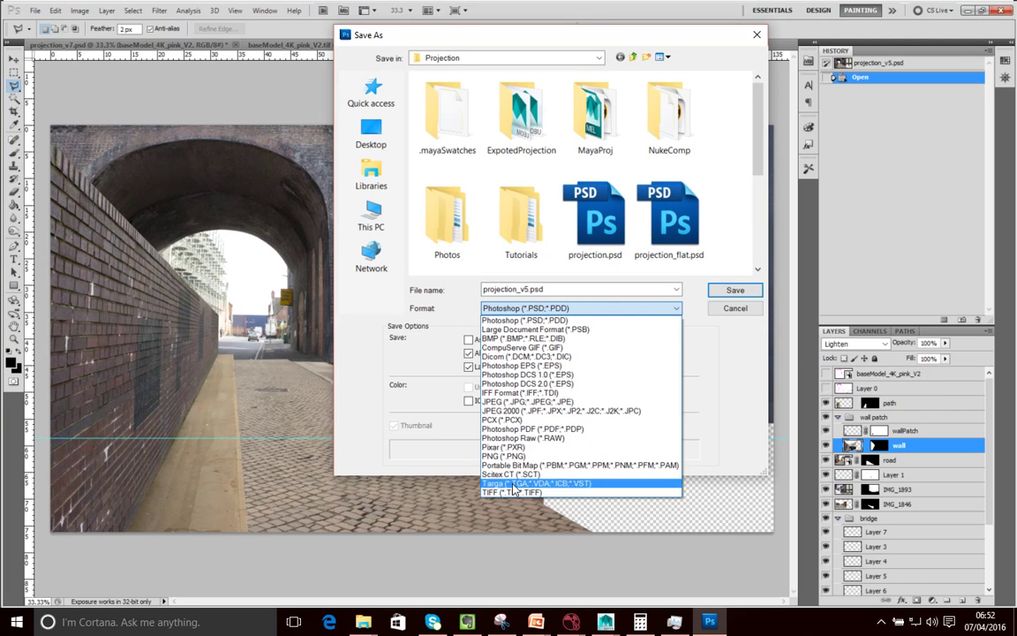
{"action": "left_click", "coordinate": [515, 493]}
{"action": "left_click", "coordinate": [469, 353]}
{"action": "left_click", "coordinate": [469, 353]}
{"action": "left_click", "coordinate": [468, 354]}
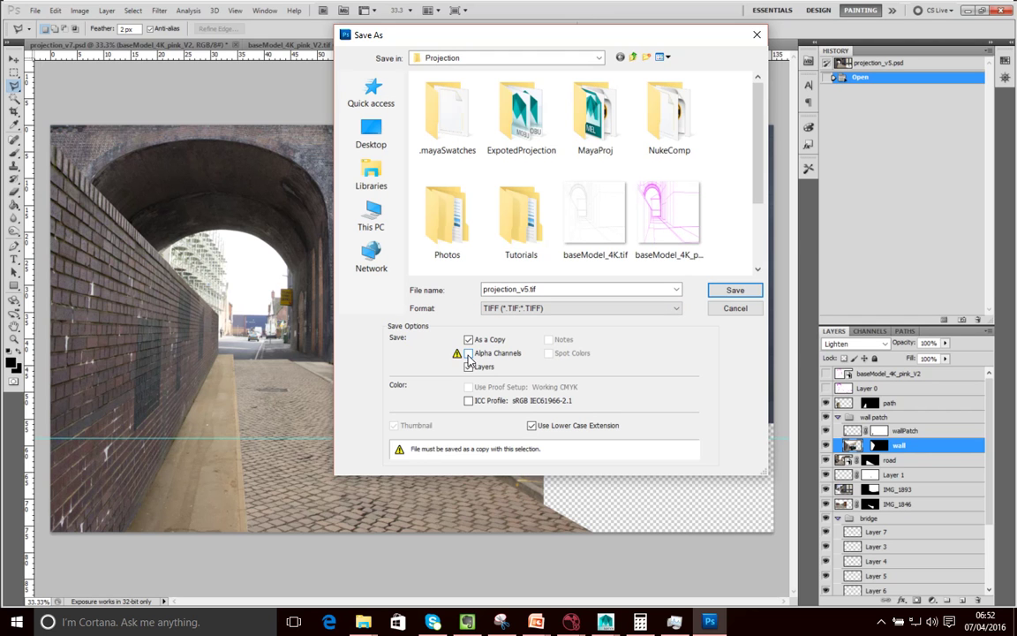
{"action": "left_click", "coordinate": [469, 354]}
{"action": "left_click", "coordinate": [468, 353]}
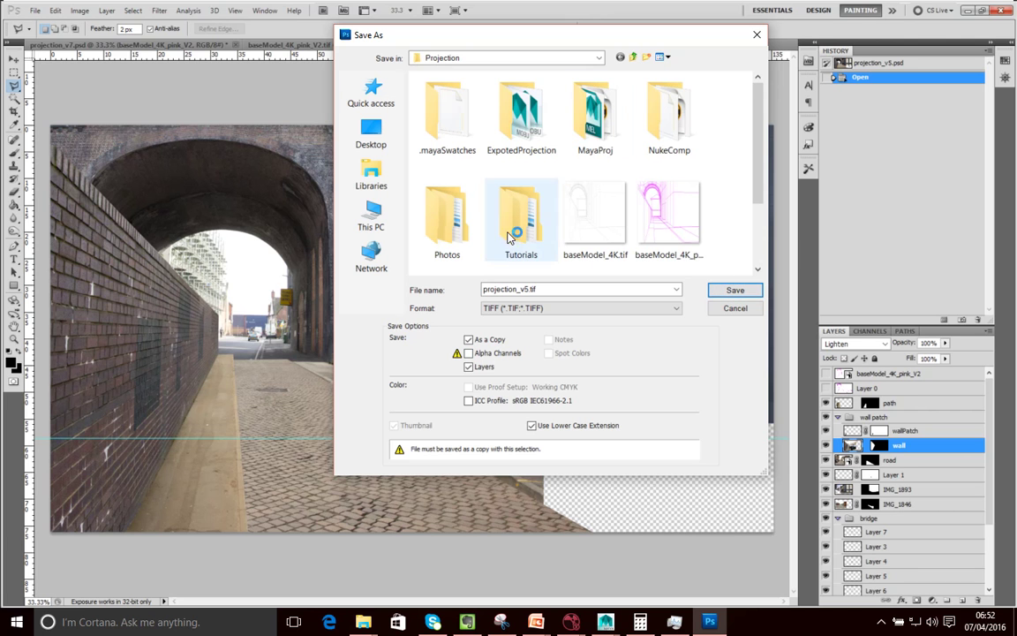
{"action": "double_click", "coordinate": [591, 129]}
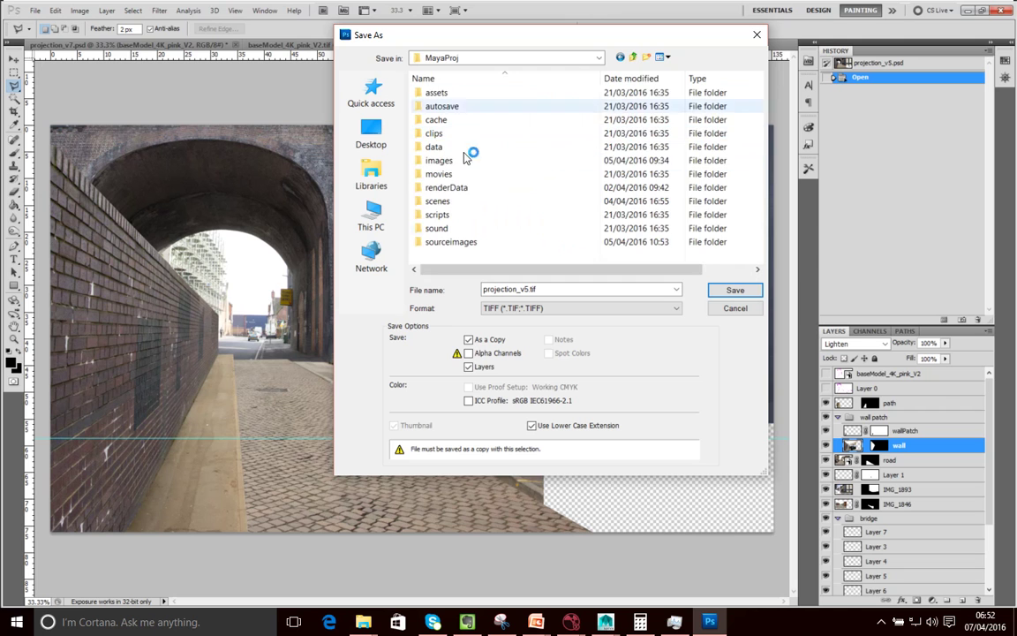
{"action": "double_click", "coordinate": [465, 243]}
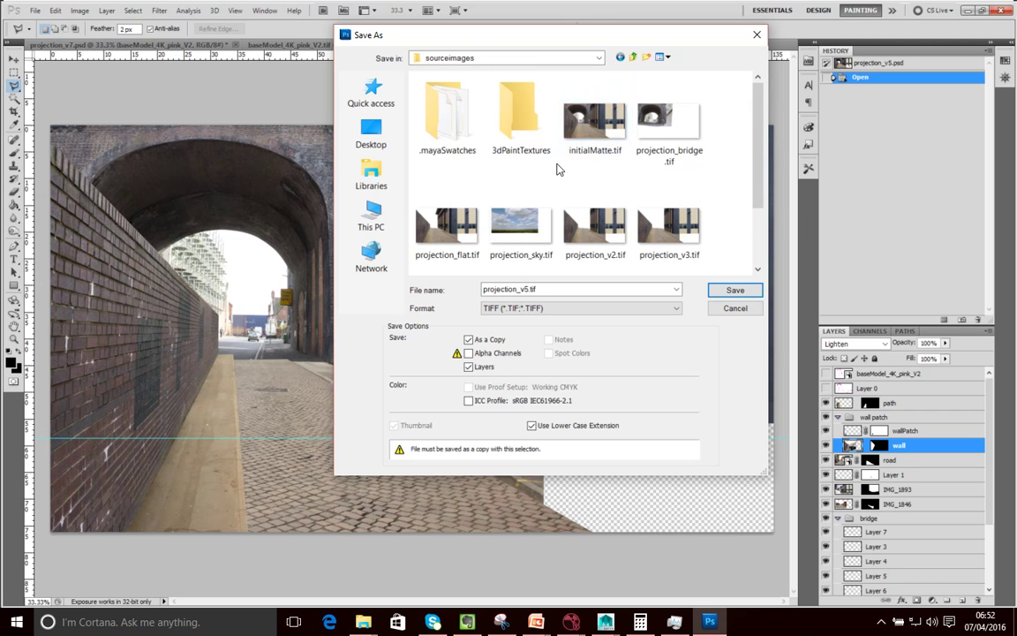
{"action": "left_click", "coordinate": [754, 36]}
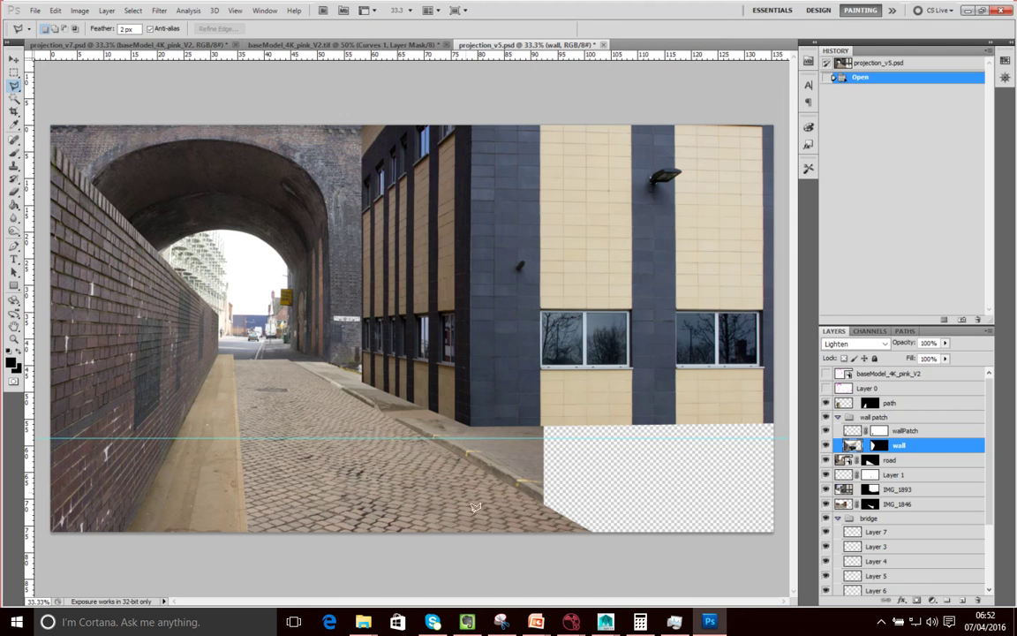
Switch to Maya and show the whole scene through the persp camera
{"action": "mouse_move", "coordinate": [605, 622]}
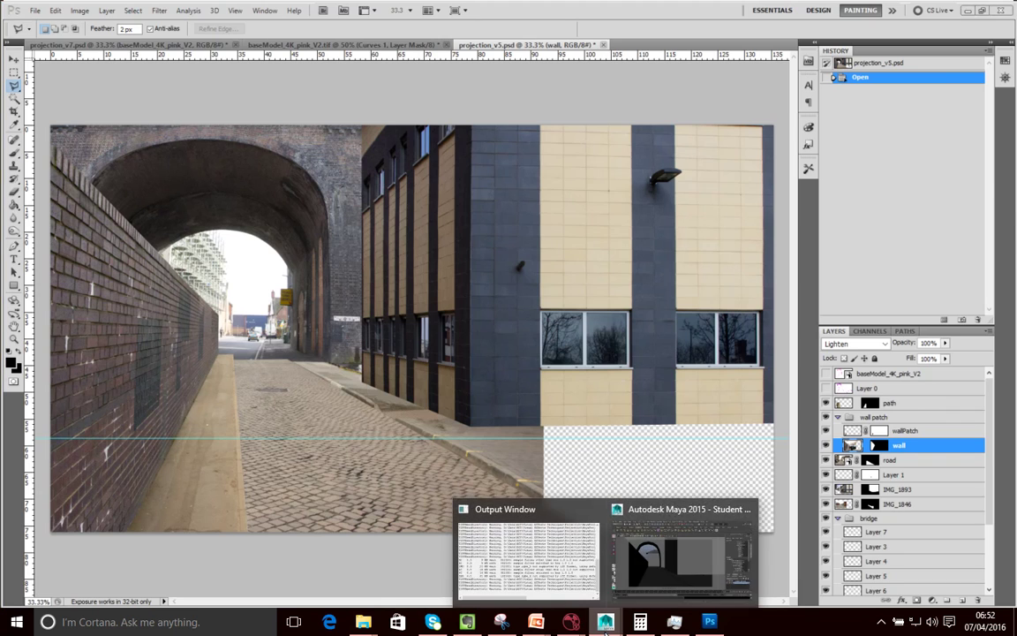
{"action": "left_click", "coordinate": [656, 580]}
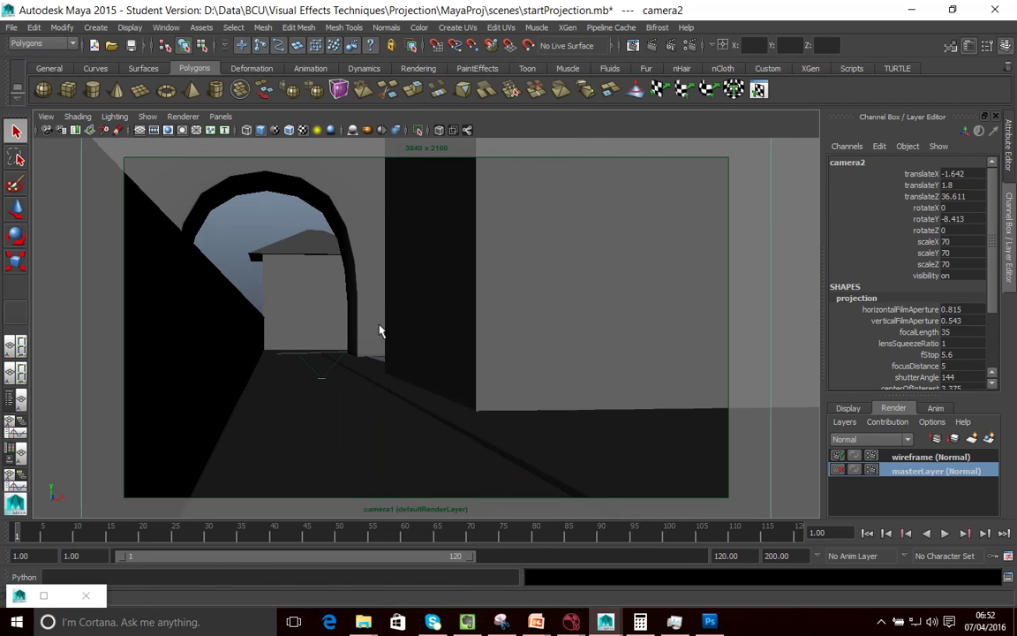
{"action": "left_click", "coordinate": [221, 117]}
{"action": "mouse_move", "coordinate": [248, 134]}
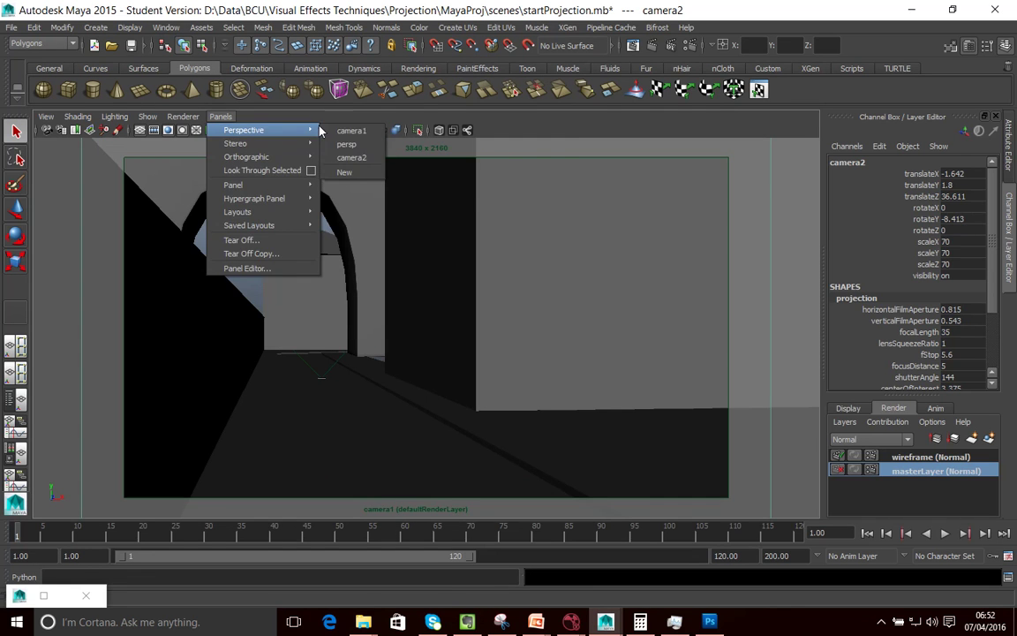
{"action": "left_click", "coordinate": [346, 144]}
{"action": "scroll", "coordinate": [442, 334], "scroll_direction": "down", "scroll_amount": 5}
{"action": "scroll", "coordinate": [418, 350], "scroll_direction": "up", "scroll_amount": 2}
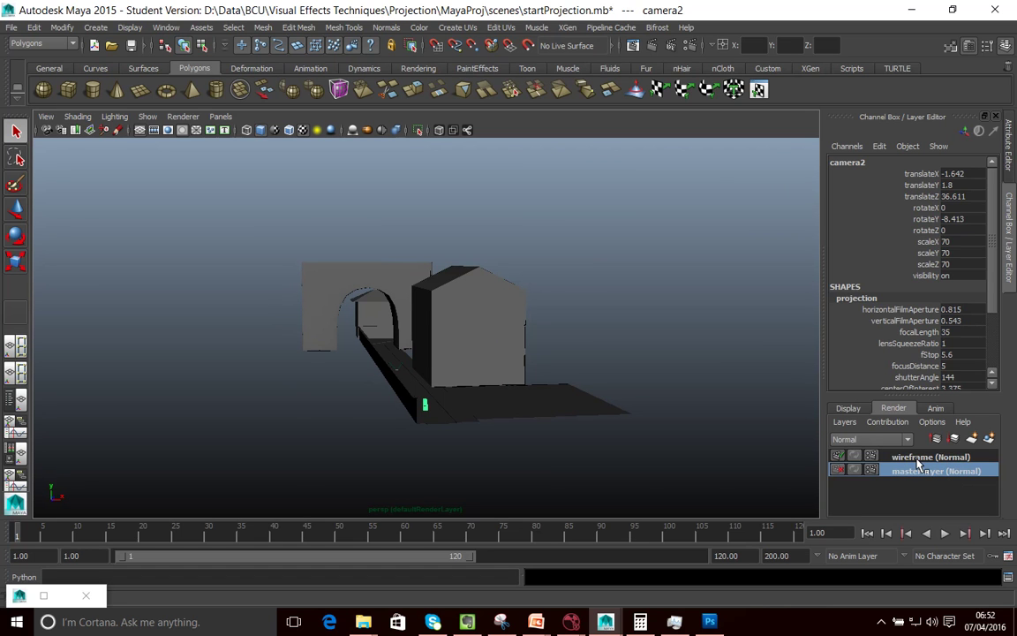
Create a render layer from all the scene objects and name it "projected"
{"action": "left_click", "coordinate": [716, 354]}
{"action": "left_click_drag", "start_coordinate": [259, 255], "coordinate": [700, 495]}
{"action": "left_click", "coordinate": [988, 438]}
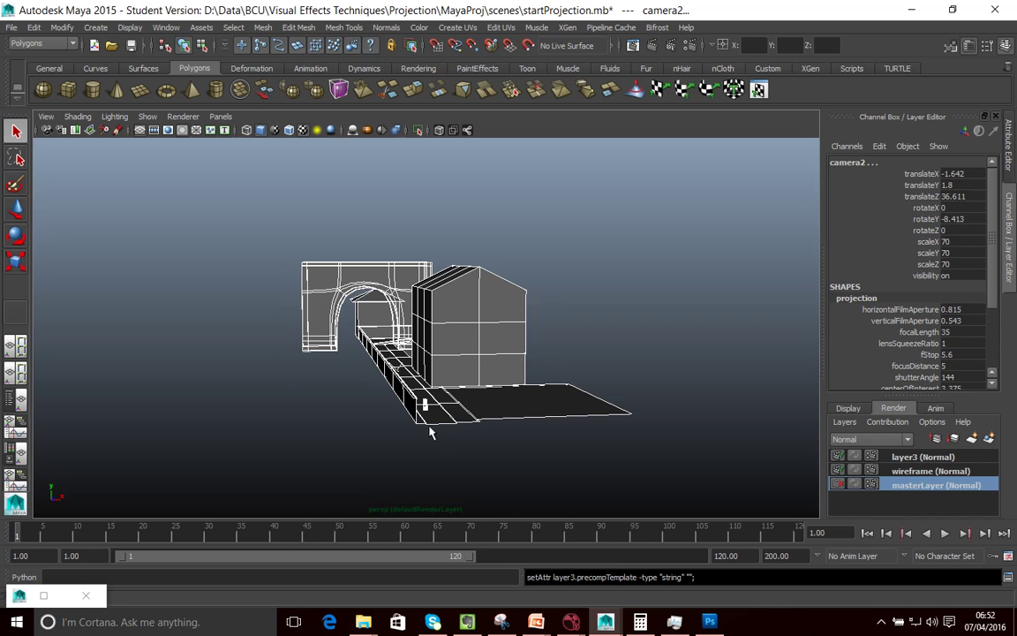
{"action": "double_click", "coordinate": [900, 456]}
{"action": "type", "text": "pr"}
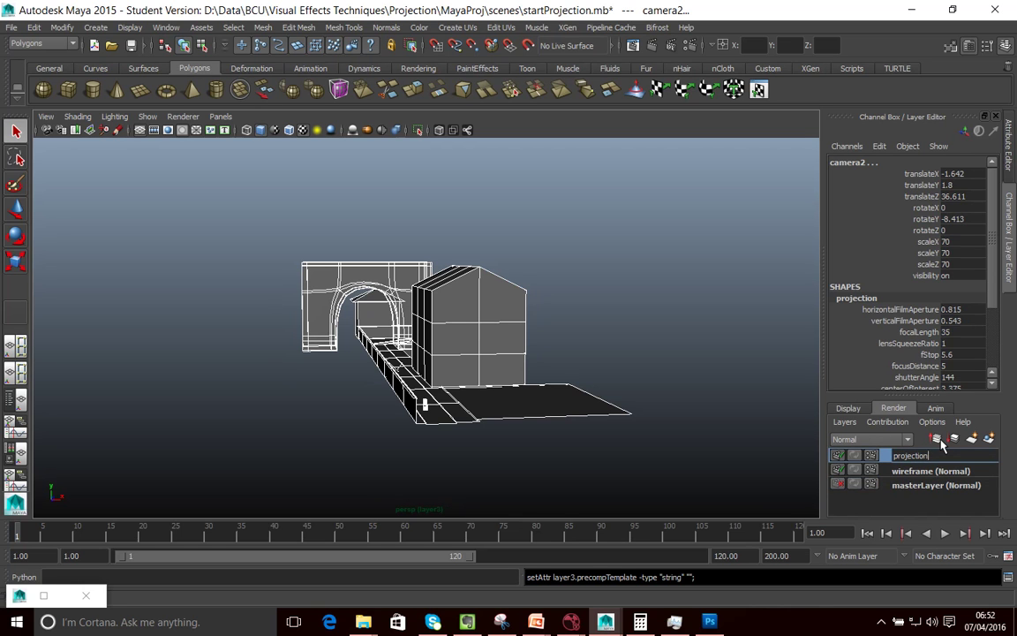
{"action": "type", "text": "ojected"}
{"action": "key", "text": "Return"}
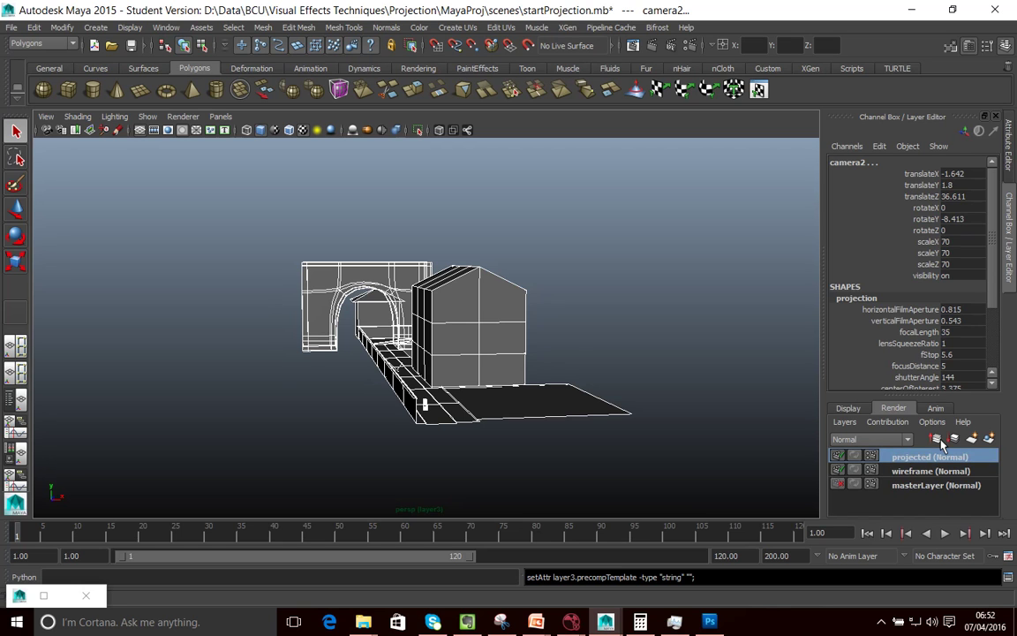
Assign a new Lambert material to all the scene objects in the projected render layer
{"action": "left_click", "coordinate": [565, 309]}
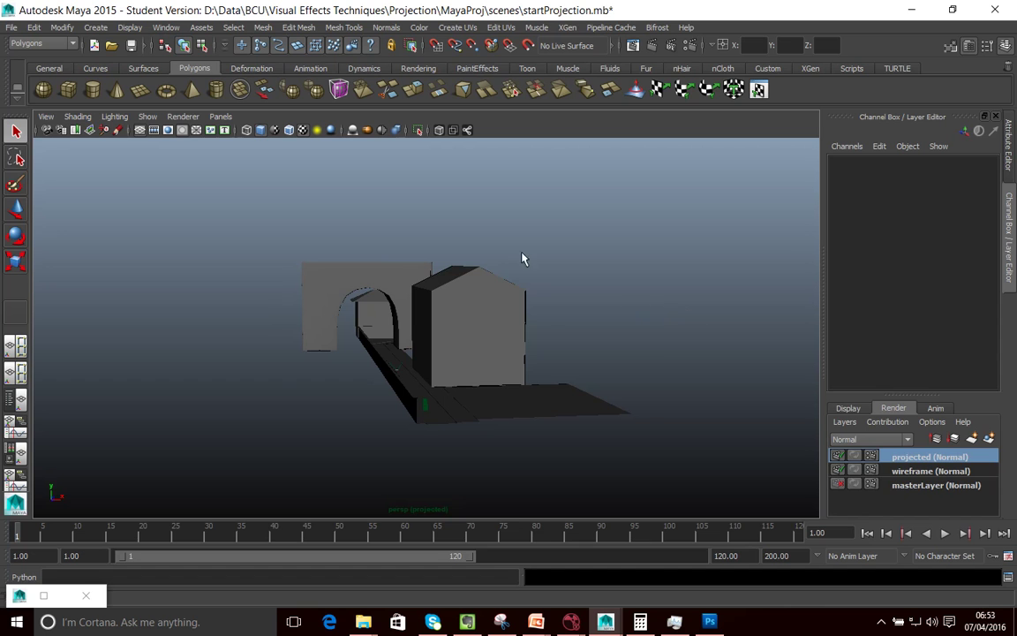
{"action": "left_click_drag", "start_coordinate": [241, 204], "coordinate": [711, 463]}
{"action": "right_click", "coordinate": [458, 268]}
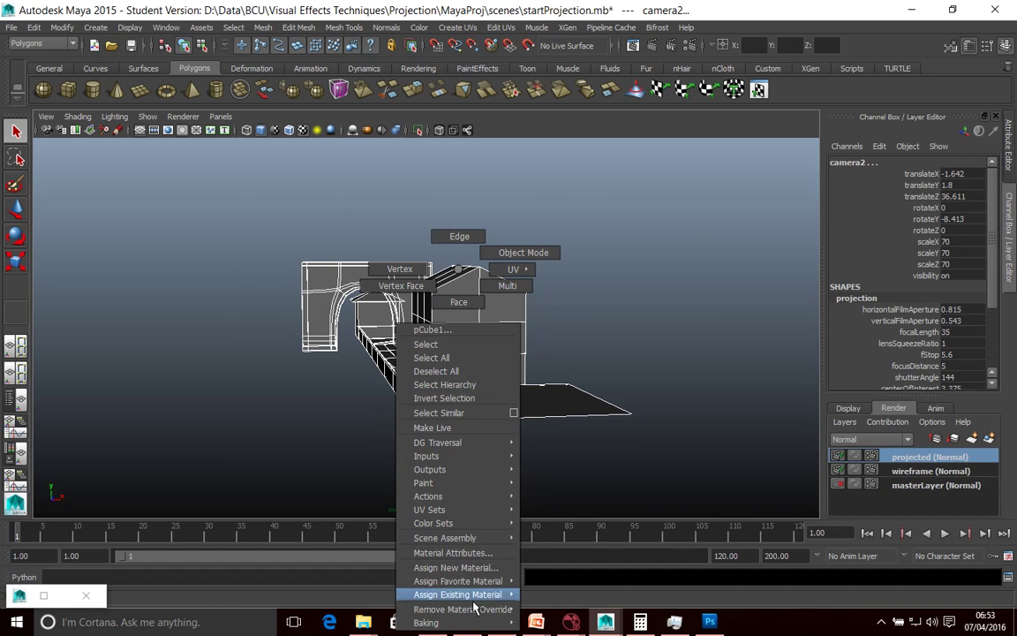
{"action": "left_click", "coordinate": [466, 567]}
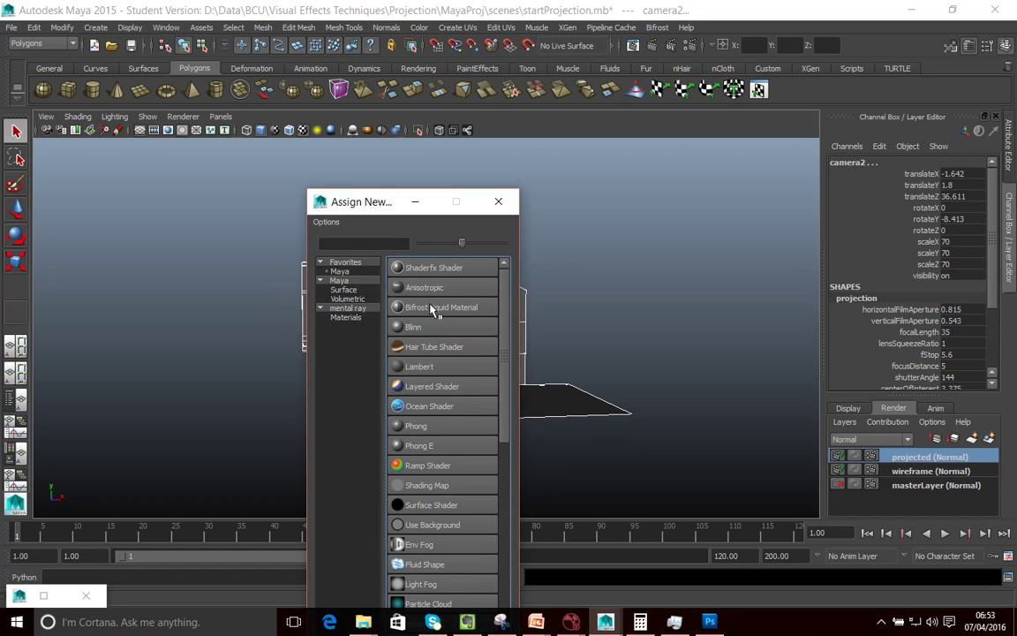
{"action": "left_click", "coordinate": [411, 366]}
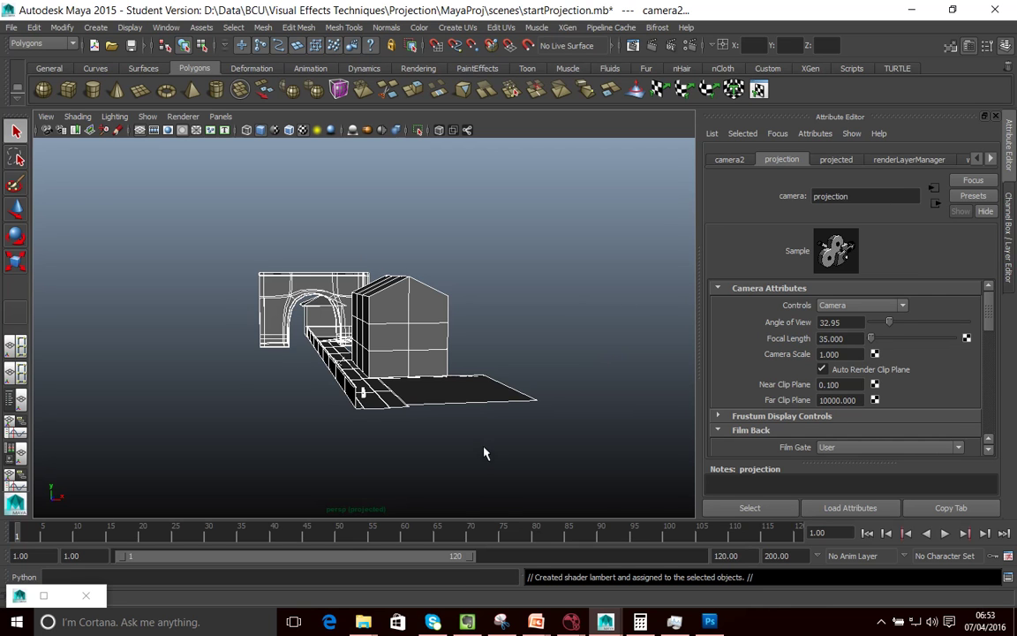
Open the attributes of the new Lambert material and rename it BuildingMat
{"action": "right_click", "coordinate": [392, 268]}
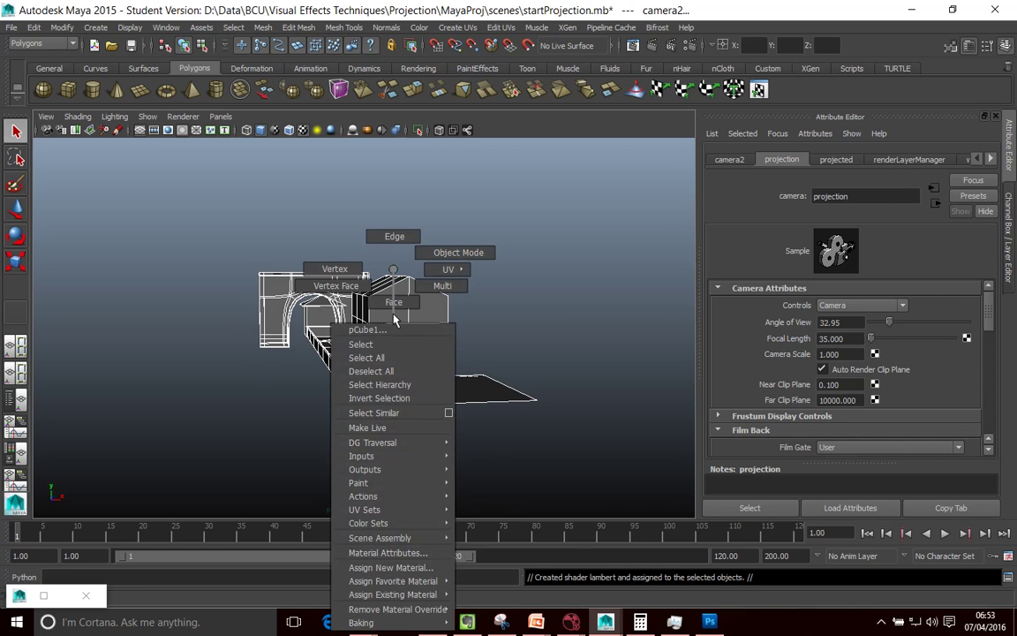
{"action": "left_click", "coordinate": [388, 552]}
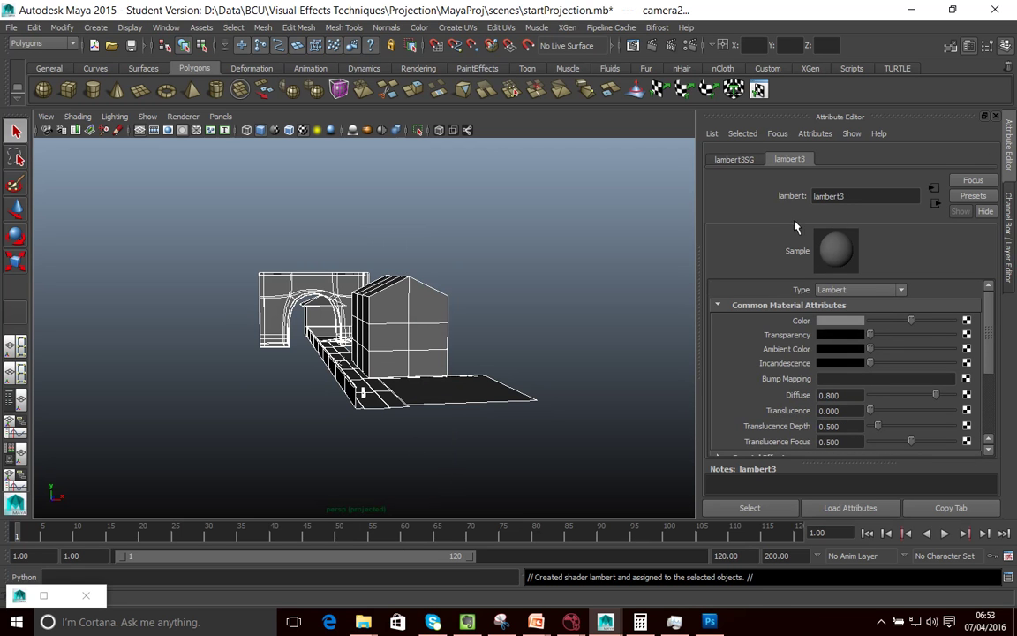
{"action": "double_click", "coordinate": [862, 196]}
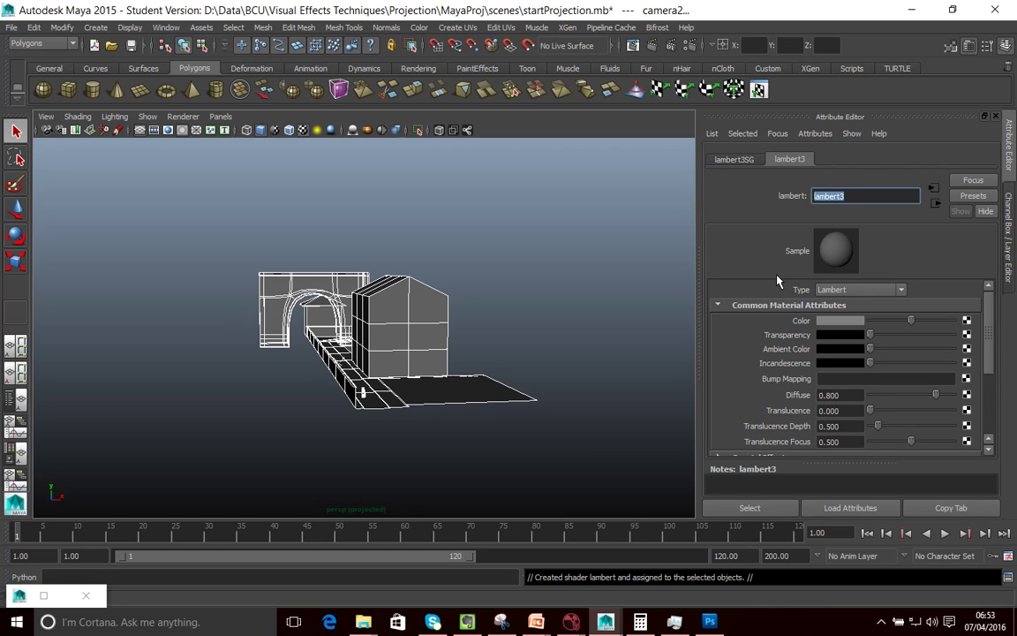
{"action": "type", "text": "BuildingMat"}
{"action": "key", "text": "Return"}
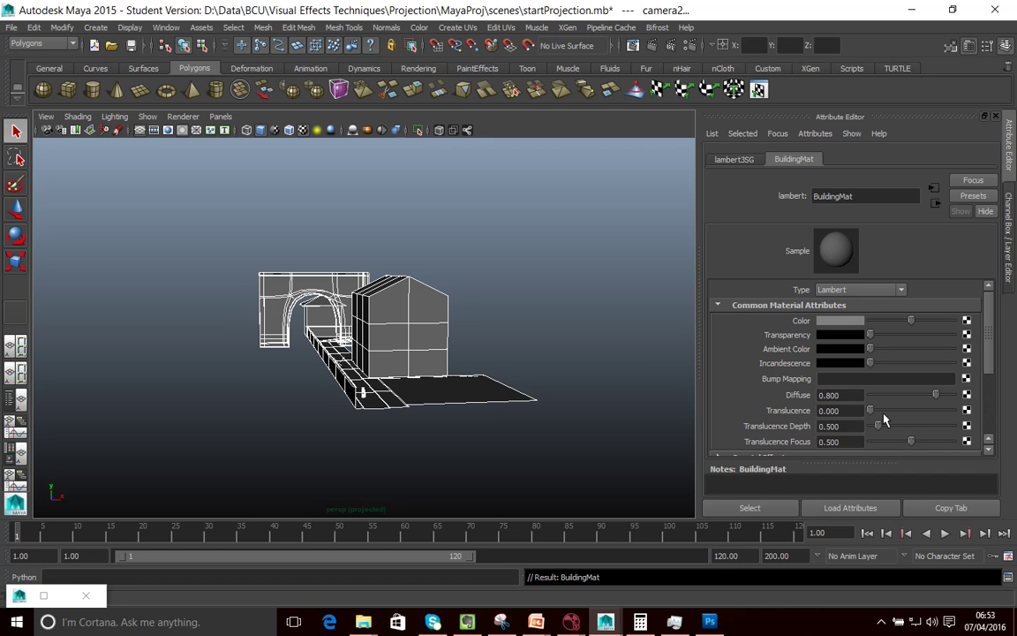
Map the color of BuildingMat with a File texture created as a projection
{"action": "left_click", "coordinate": [967, 322]}
{"action": "left_click_drag", "start_coordinate": [596, 300], "coordinate": [455, 124]}
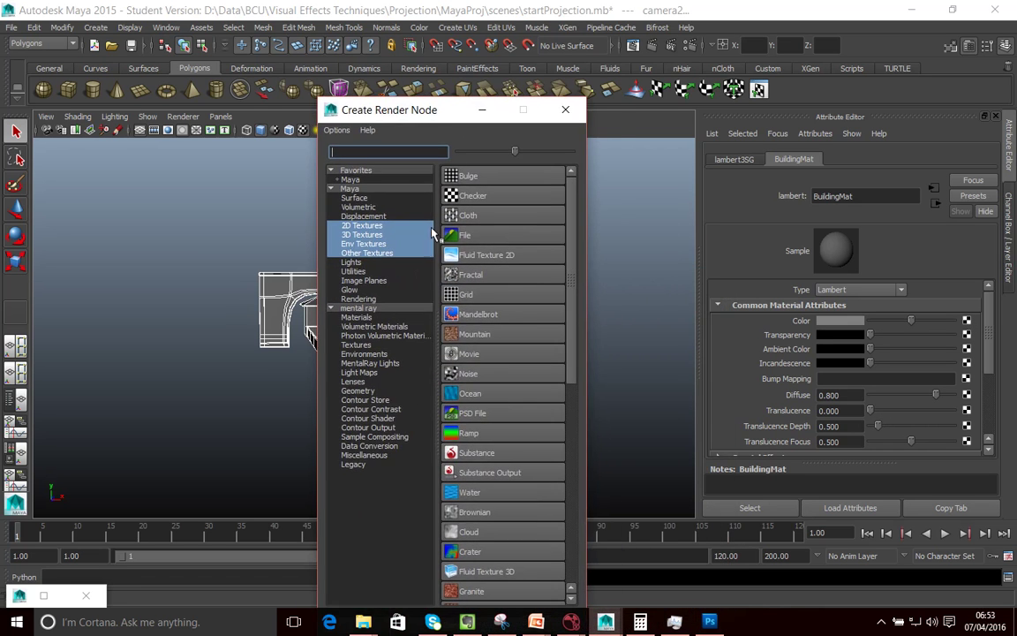
{"action": "right_click", "coordinate": [490, 236]}
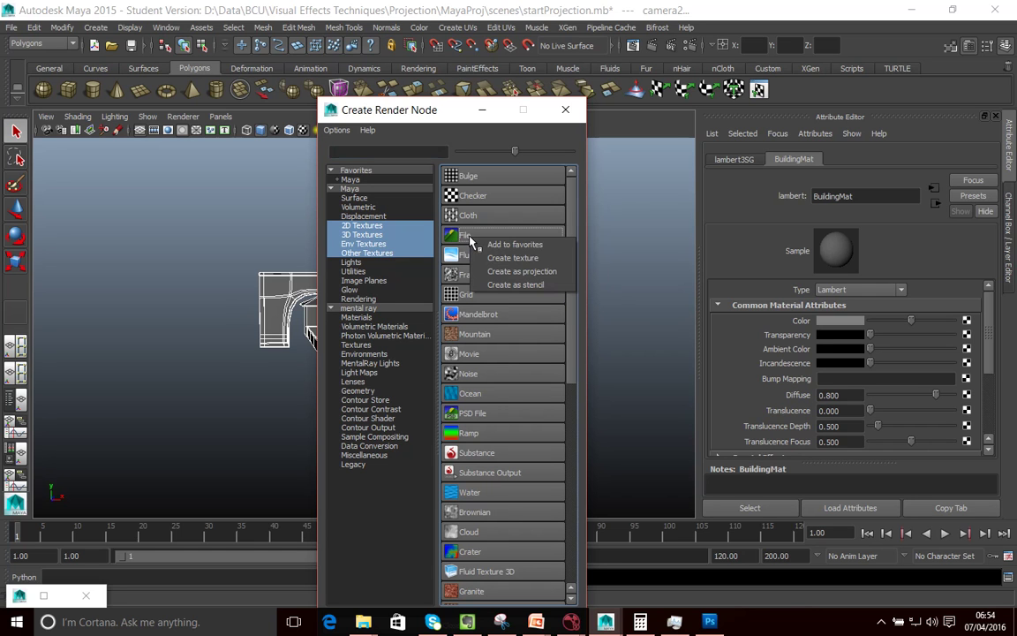
{"action": "left_click", "coordinate": [514, 275]}
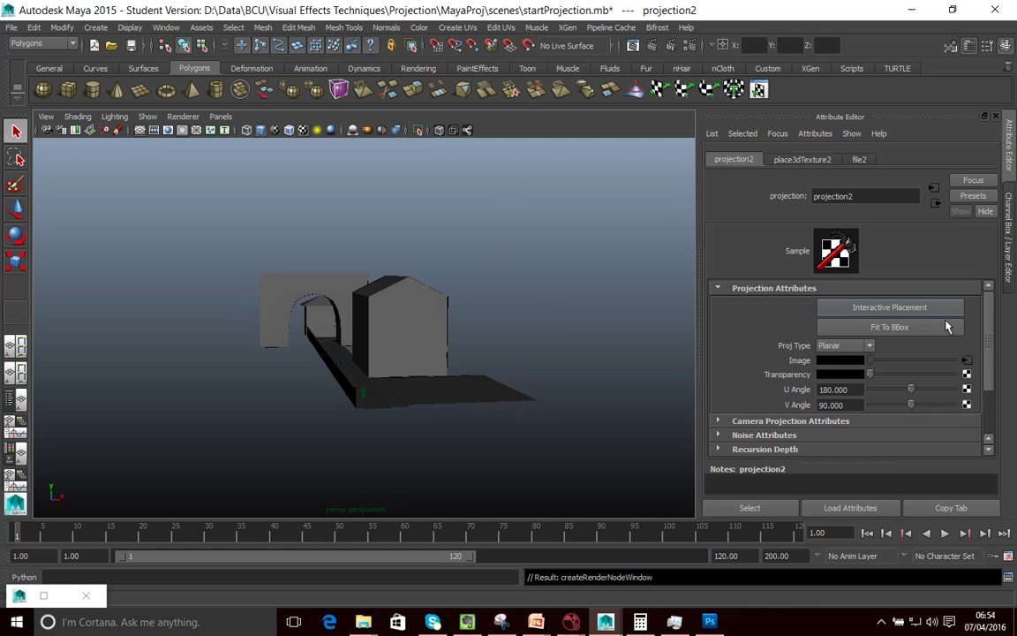
Set the projection type of the projection2 node to Perspective
{"action": "scroll", "coordinate": [981, 335], "scroll_direction": "down", "scroll_amount": 2}
{"action": "scroll", "coordinate": [987, 325], "scroll_direction": "up", "scroll_amount": 2}
{"action": "scroll", "coordinate": [989, 336], "scroll_direction": "down", "scroll_amount": 2}
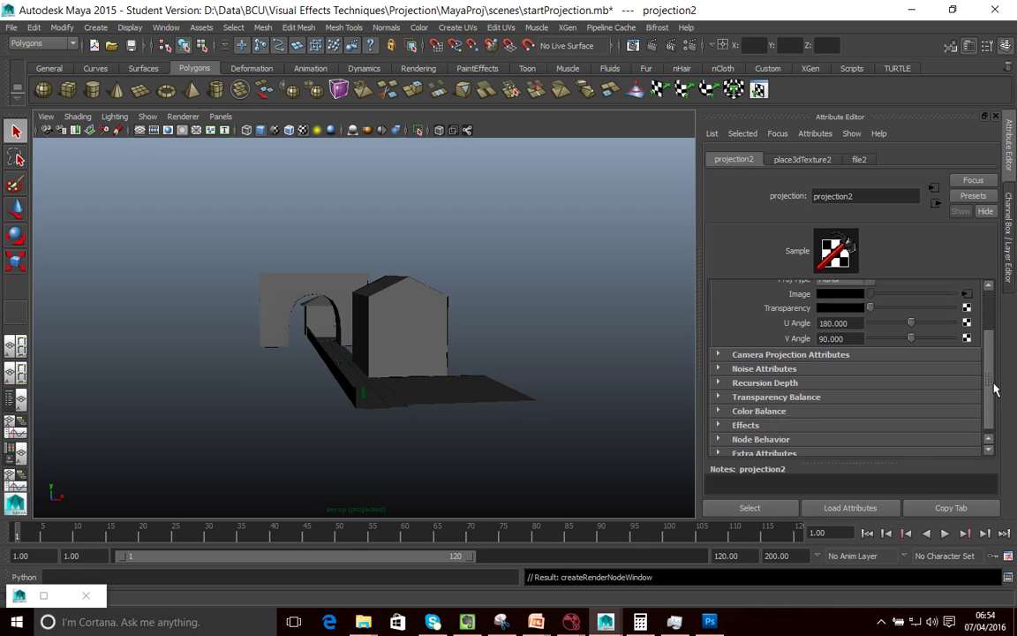
{"action": "scroll", "coordinate": [989, 340], "scroll_direction": "up", "scroll_amount": 2}
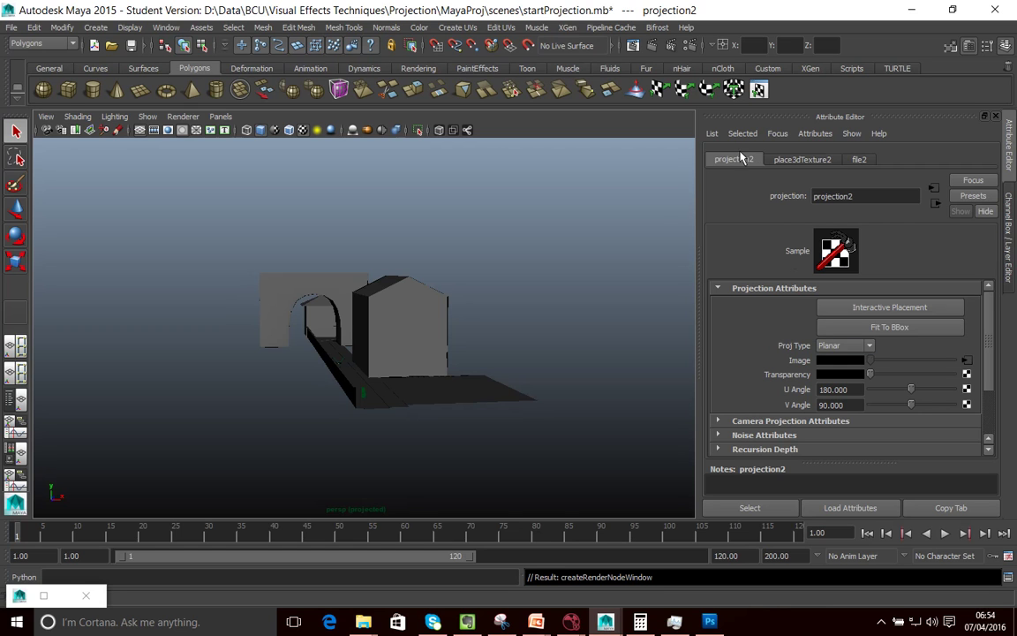
{"action": "left_click", "coordinate": [857, 346]}
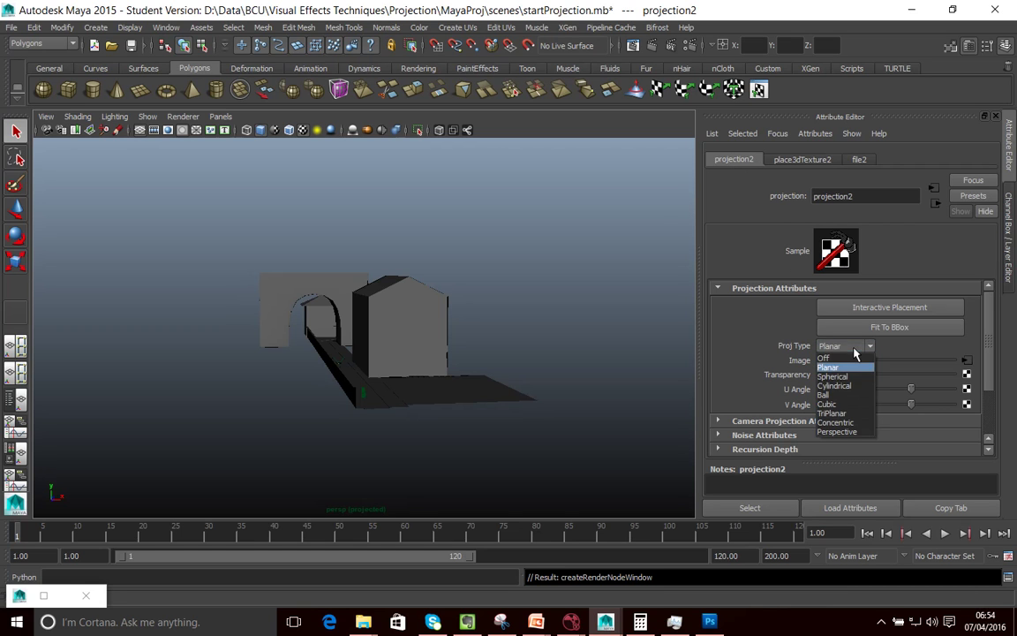
{"action": "left_click", "coordinate": [843, 435]}
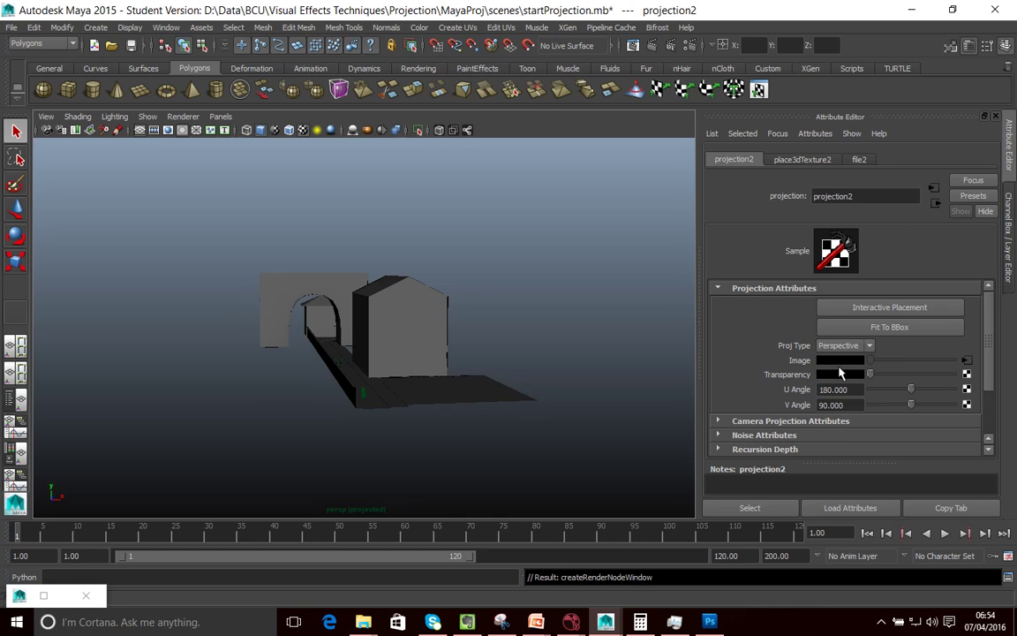
Link the perspective projection to the projection camera in its camera projection attributes
{"action": "left_click", "coordinate": [720, 422]}
{"action": "left_click", "coordinate": [719, 422]}
{"action": "left_click", "coordinate": [722, 422]}
{"action": "scroll", "coordinate": [747, 430], "scroll_direction": "down", "scroll_amount": 1}
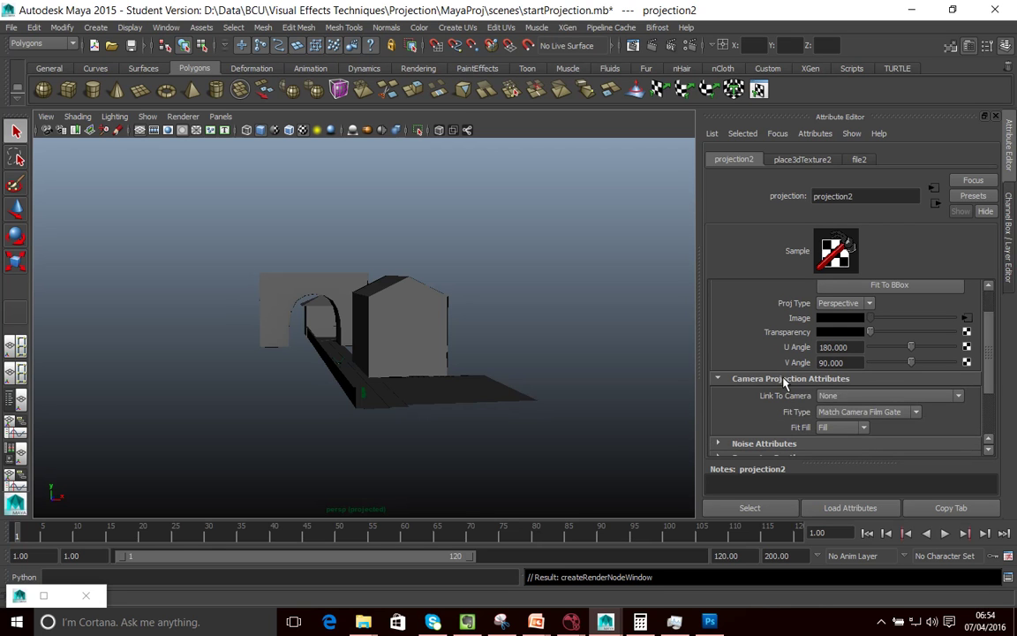
{"action": "left_click", "coordinate": [851, 397]}
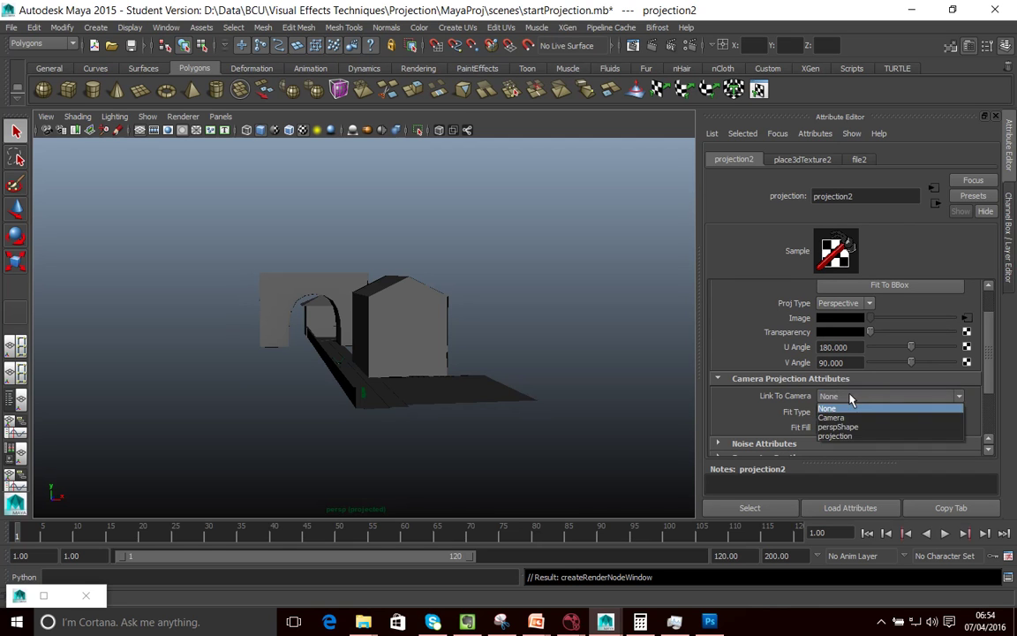
{"action": "left_click", "coordinate": [842, 437]}
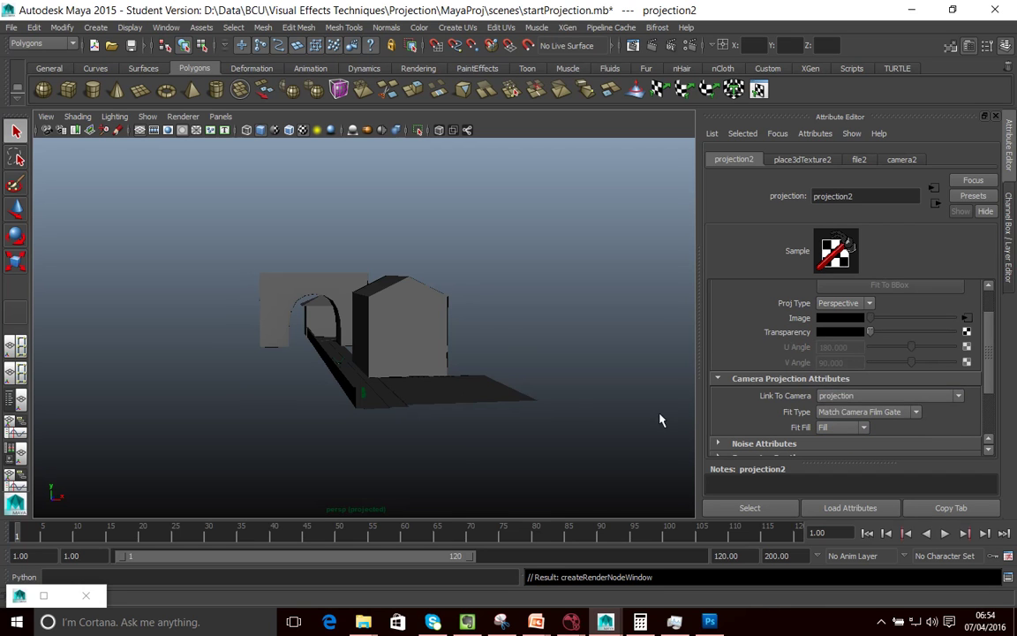
{"action": "left_click", "coordinate": [845, 398]}
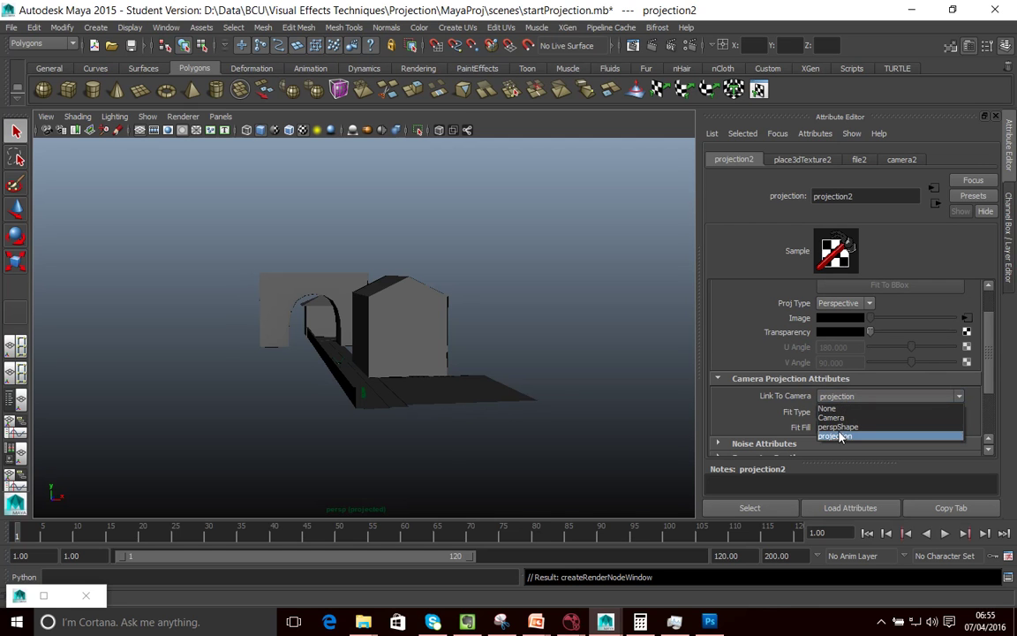
Link projection2 to the projection camera and load initialMatte.tif as the image of its file texture
{"action": "left_click", "coordinate": [839, 436]}
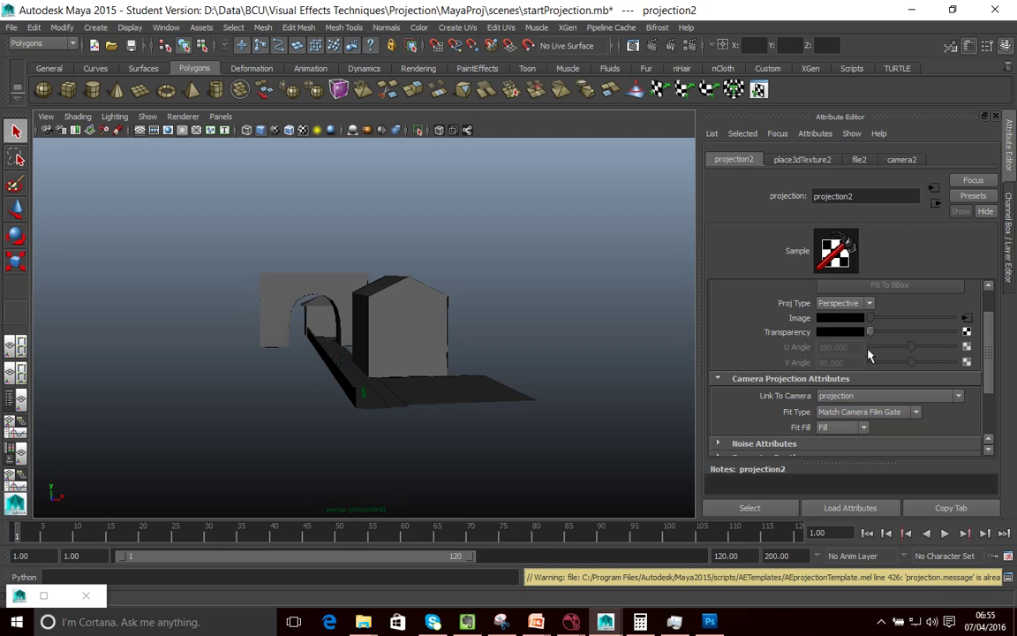
{"action": "left_click", "coordinate": [966, 320]}
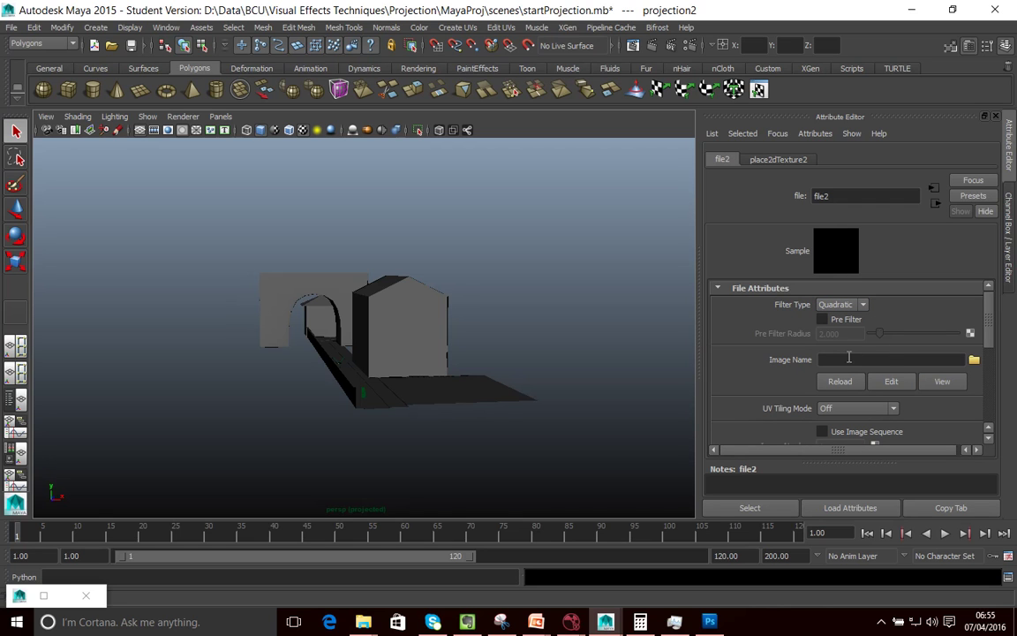
{"action": "left_click", "coordinate": [974, 361]}
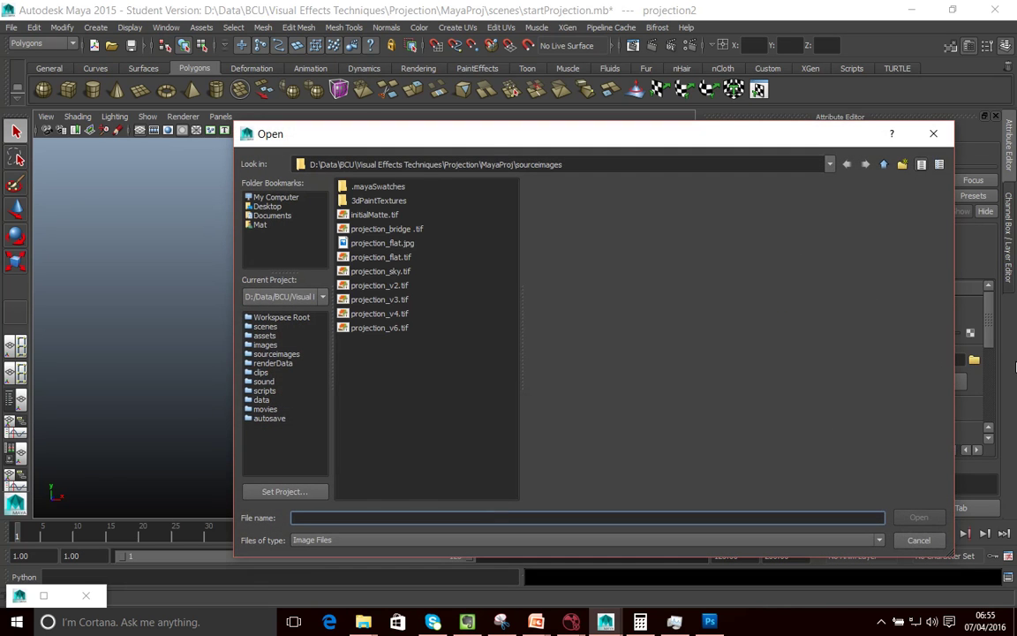
{"action": "left_click", "coordinate": [371, 216]}
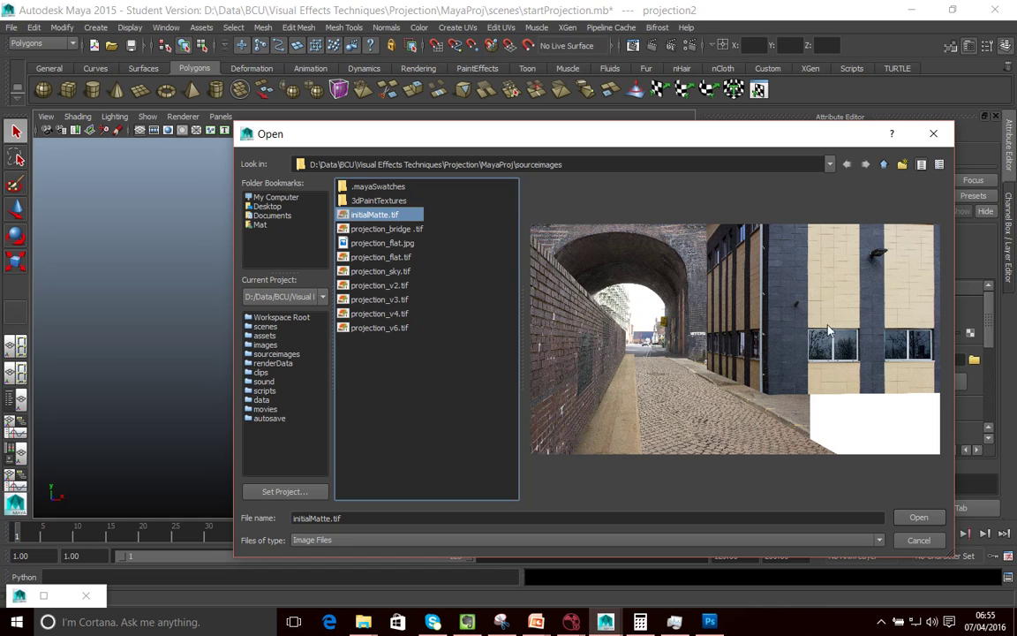
{"action": "left_click", "coordinate": [922, 519]}
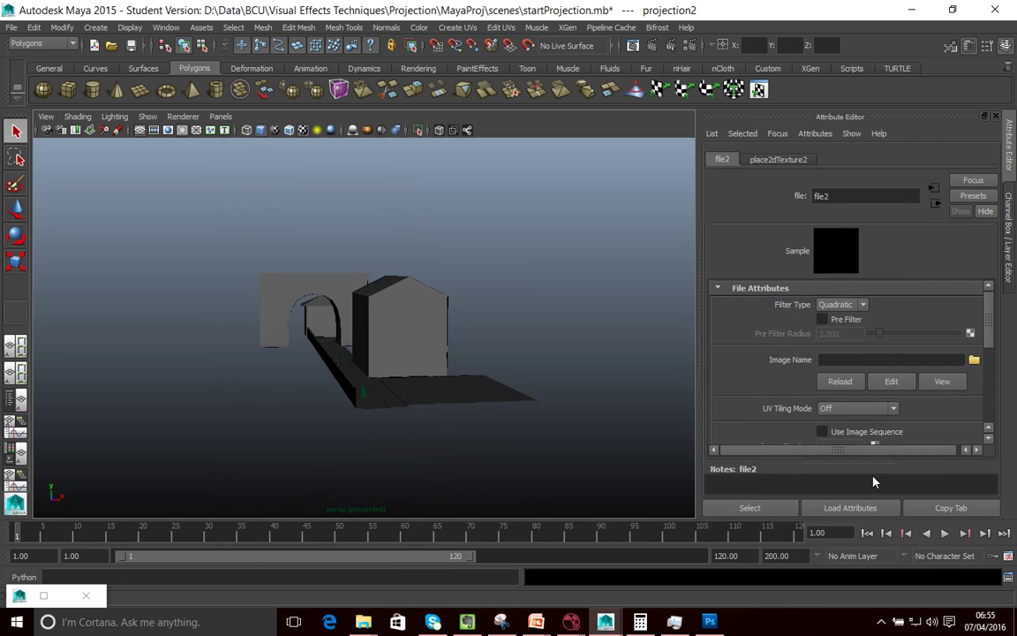
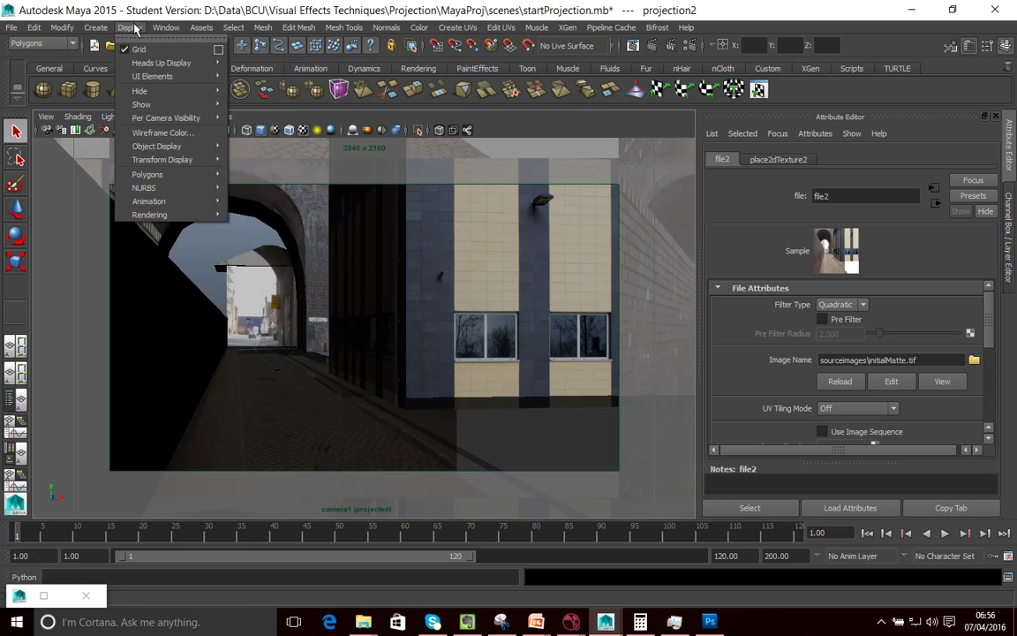
Graph the input and output connections of BuildingMat in the Hypershade and open the attributes of its projection node
{"action": "mouse_move", "coordinate": [160, 28]}
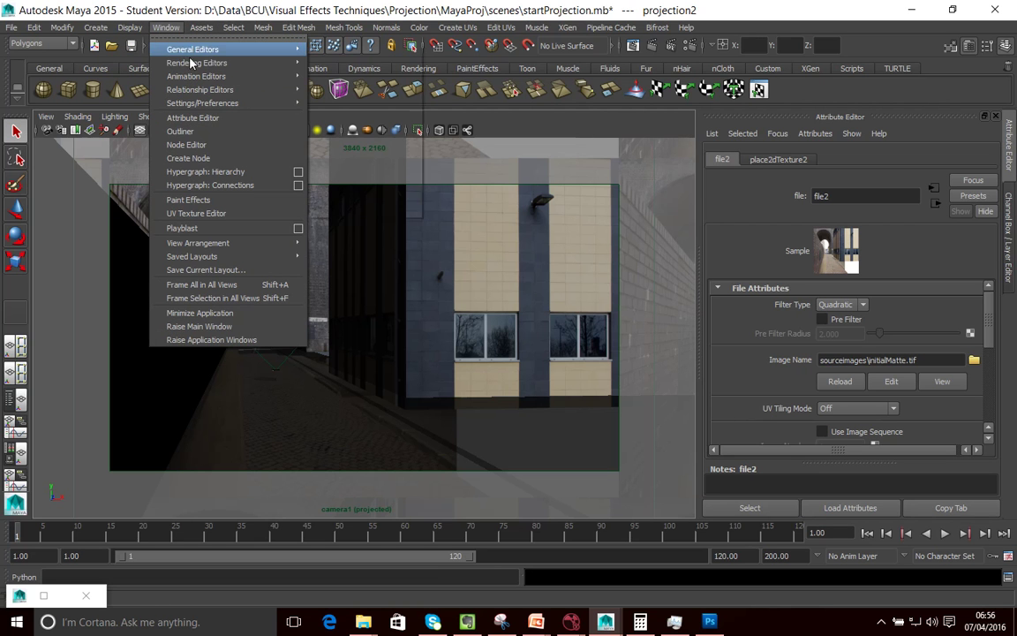
{"action": "left_click", "coordinate": [351, 96]}
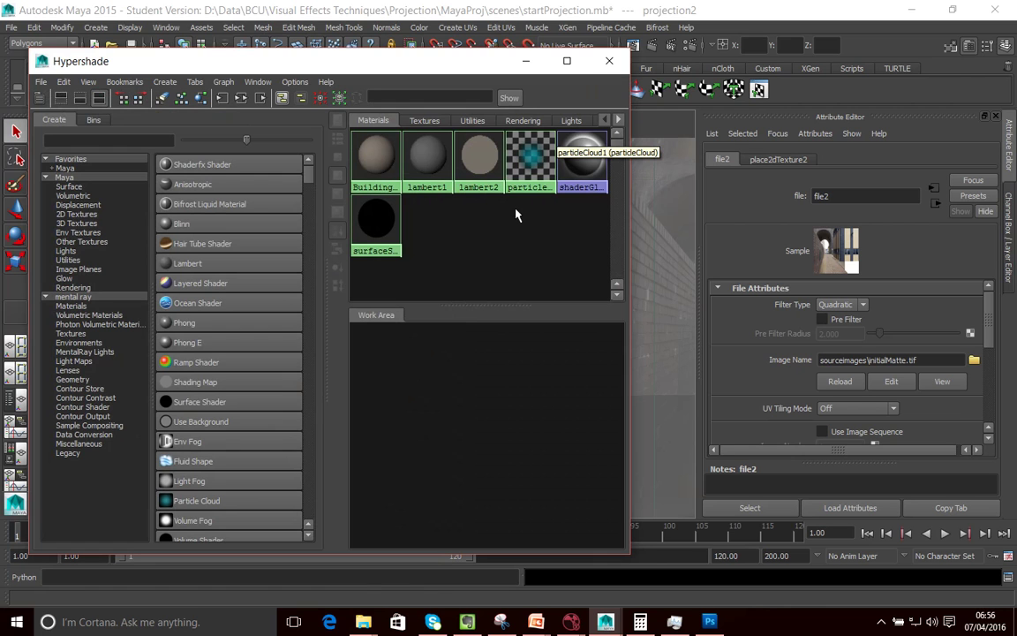
{"action": "left_click", "coordinate": [374, 156]}
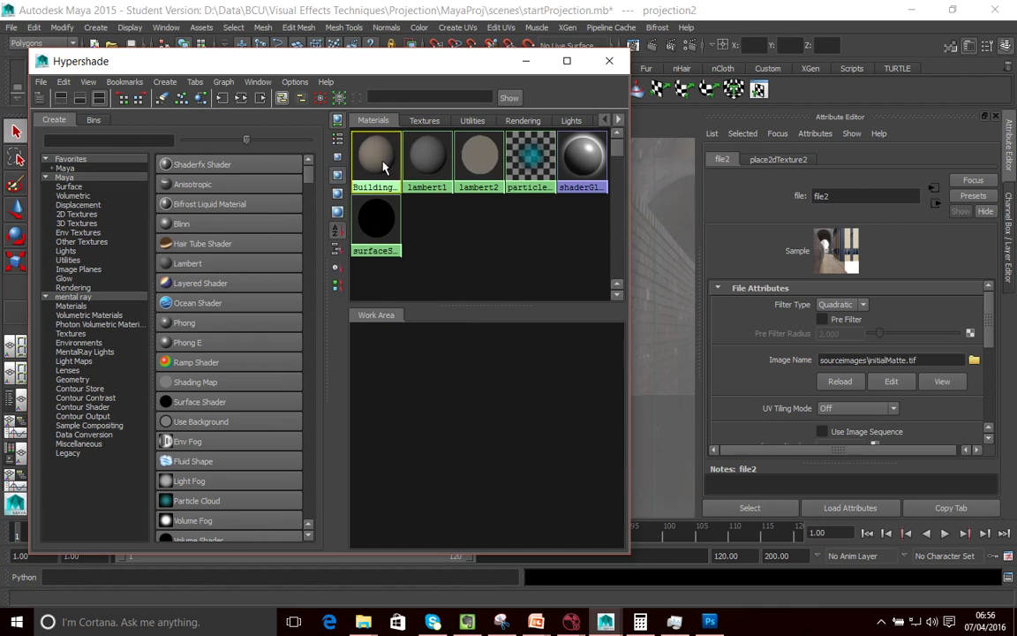
{"action": "left_click", "coordinate": [222, 98]}
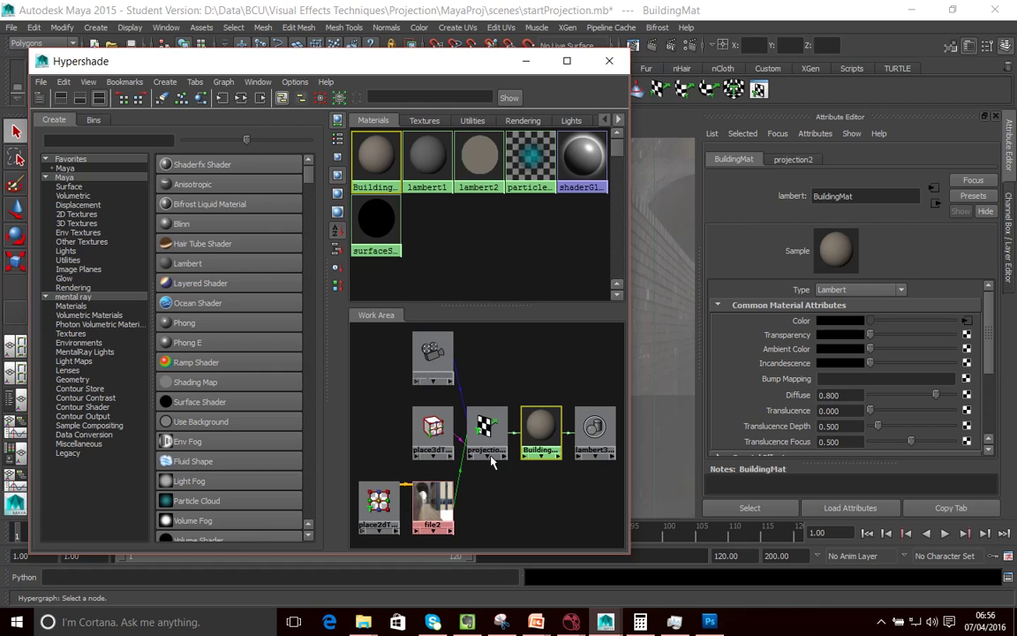
{"action": "left_click", "coordinate": [486, 428]}
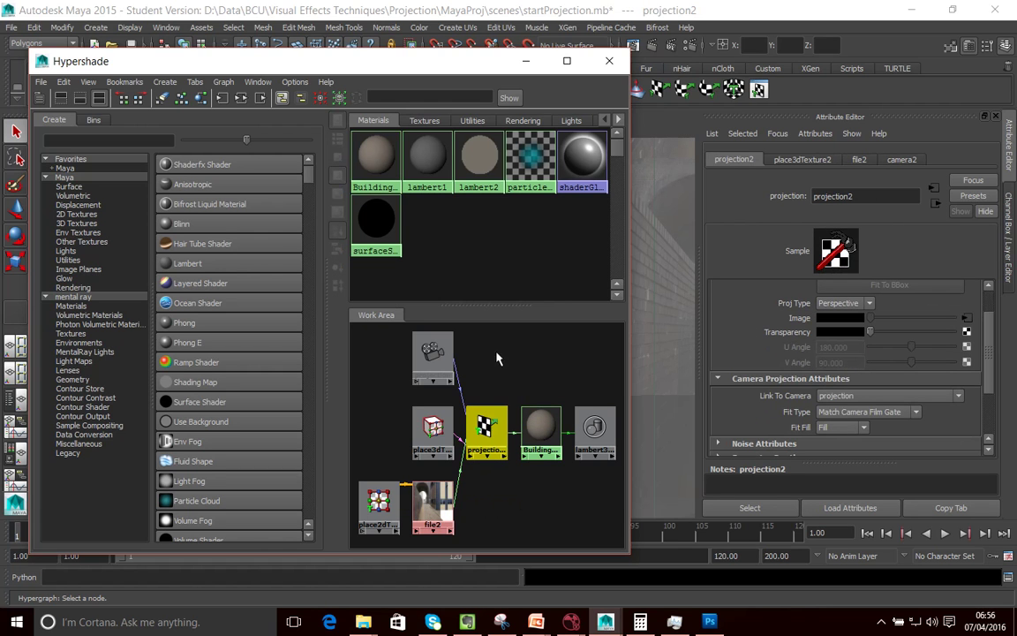
Show wireframe on the shaded geometry in the camera view and set the projection's fit type to Match Camera Resolution
{"action": "left_click_drag", "start_coordinate": [486, 62], "coordinate": [465, 463]}
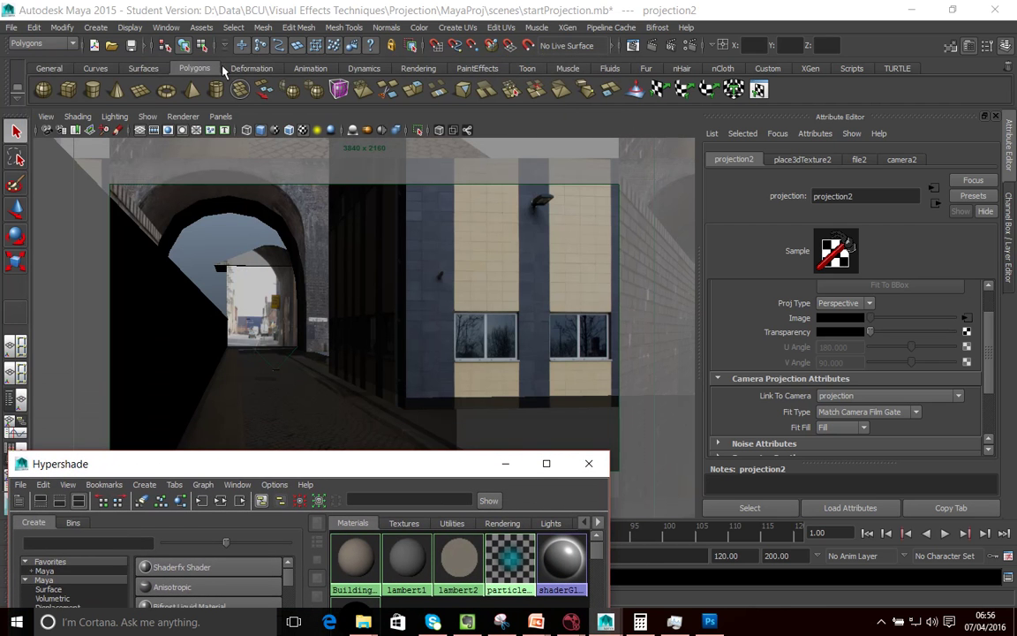
{"action": "left_click", "coordinate": [288, 132]}
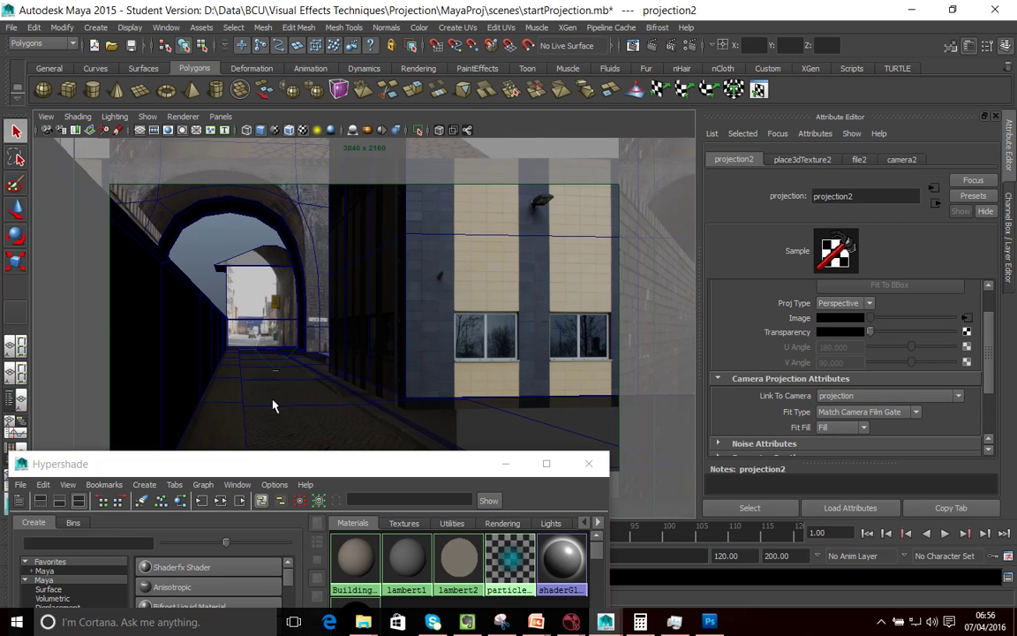
{"action": "left_click", "coordinate": [877, 415]}
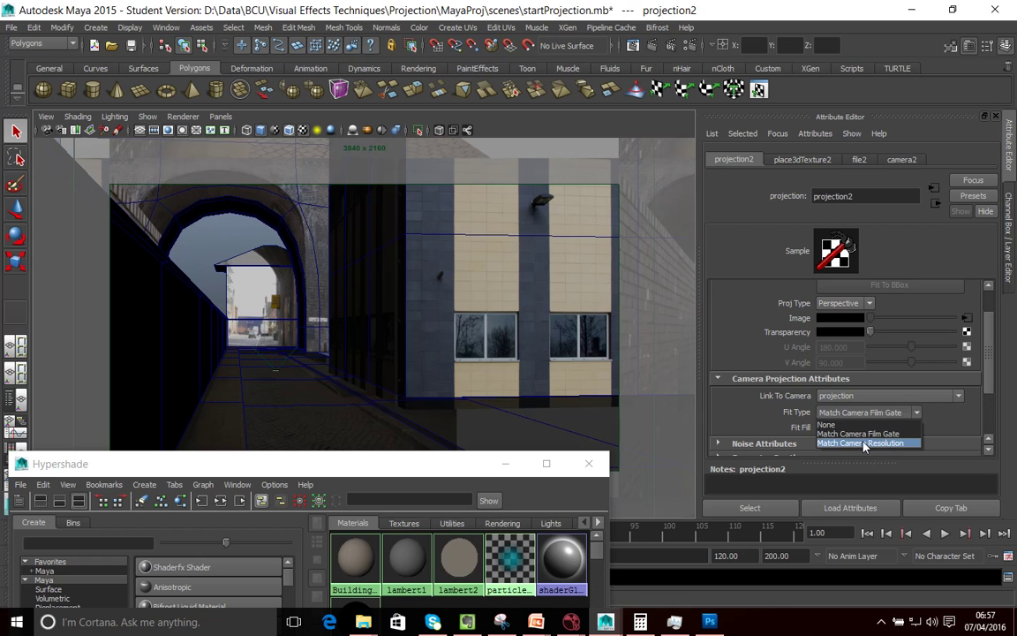
{"action": "left_click", "coordinate": [864, 446]}
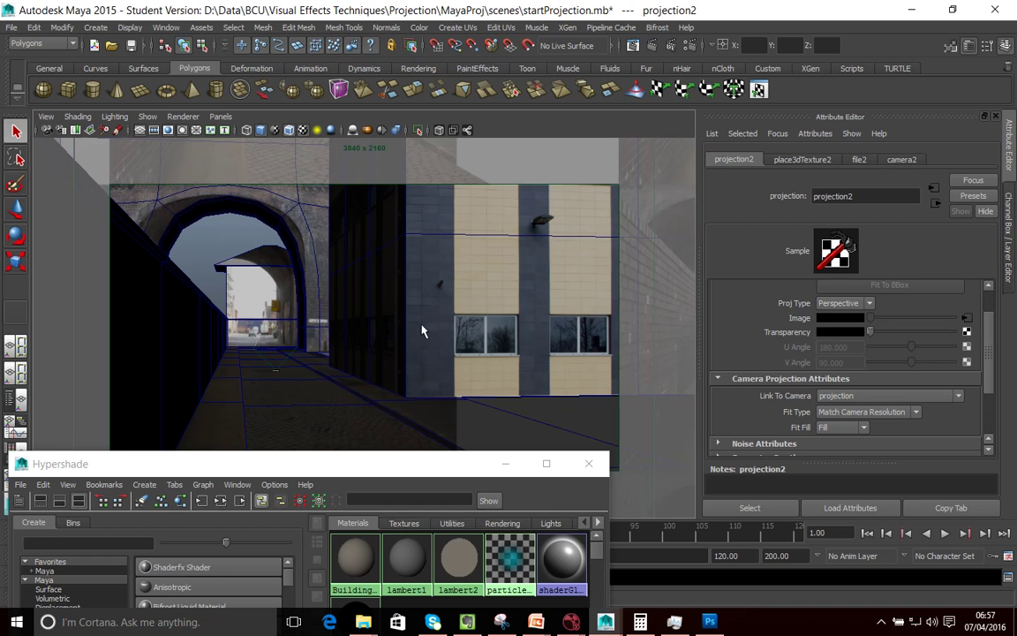
Open the attributes of BuildingMat from the Hypershade network and lower its diffuse to 0
{"action": "left_click_drag", "start_coordinate": [363, 469], "coordinate": [385, 224]}
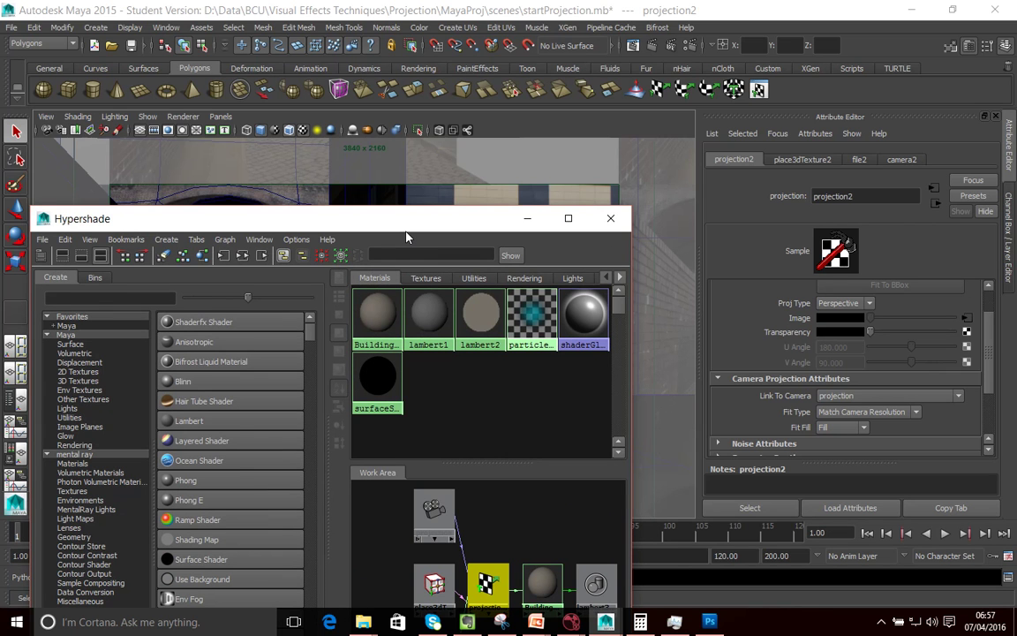
{"action": "left_click_drag", "start_coordinate": [421, 230], "coordinate": [384, 152]}
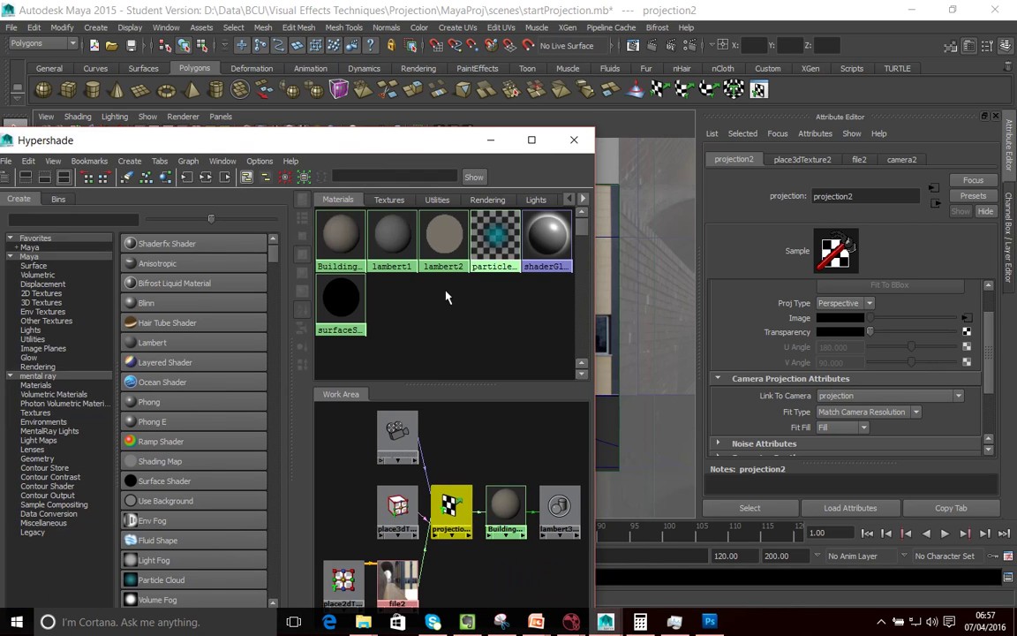
{"action": "left_click", "coordinate": [511, 512]}
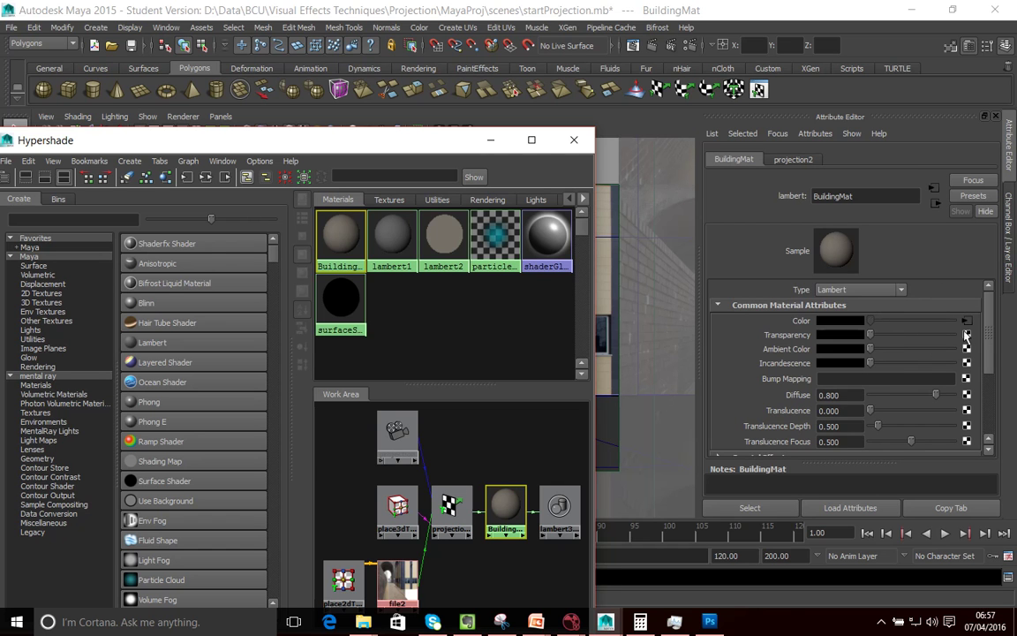
{"action": "scroll", "coordinate": [777, 317], "scroll_direction": "down", "scroll_amount": 3}
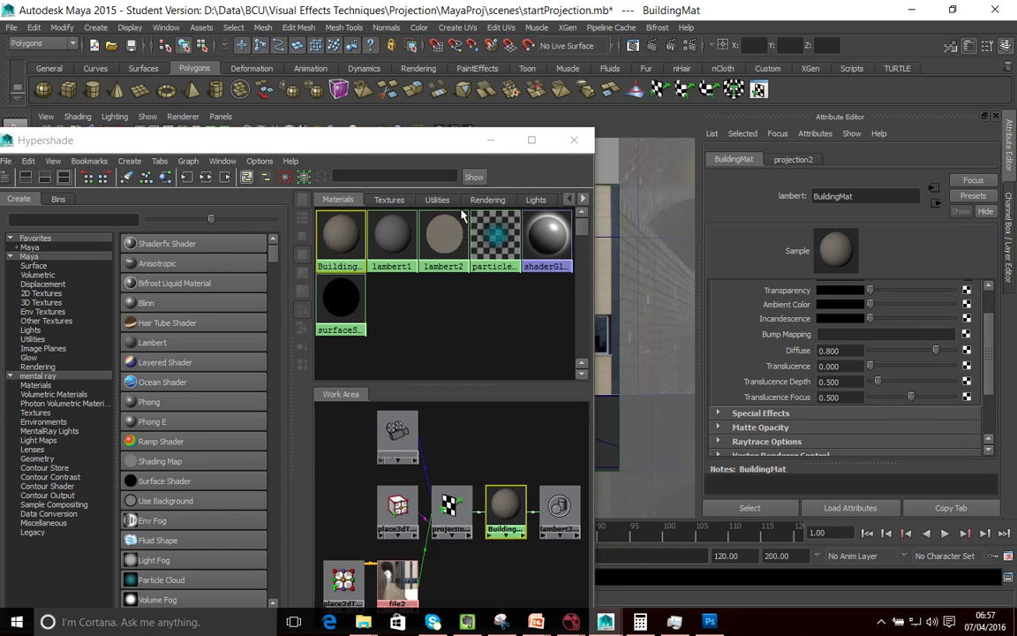
{"action": "left_click_drag", "start_coordinate": [338, 142], "coordinate": [355, 496]}
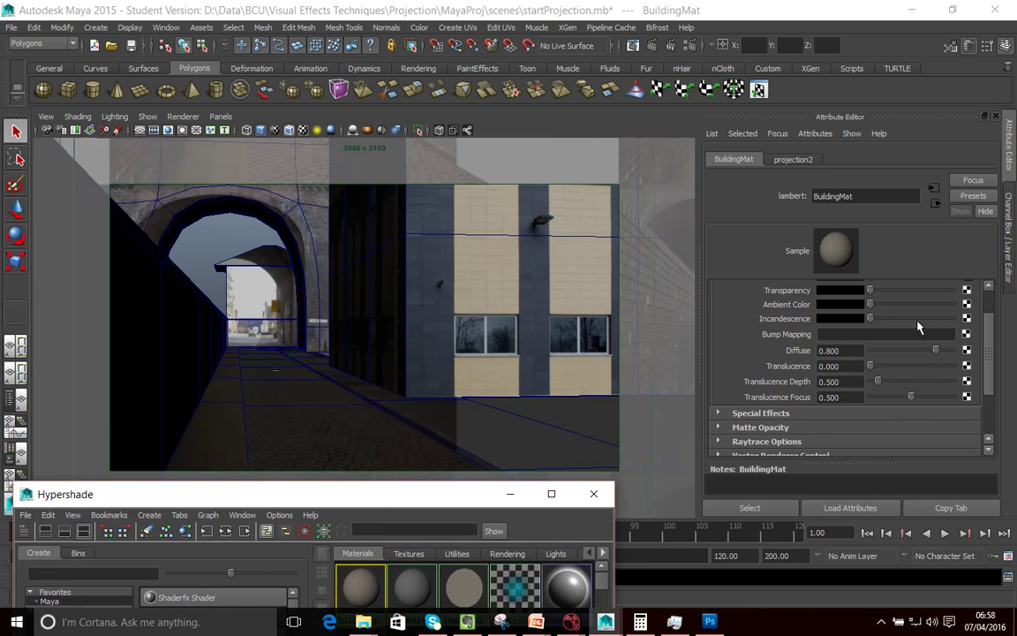
{"action": "mouse_move", "coordinate": [934, 352]}
{"action": "left_mouse_down"}
{"action": "mouse_move", "coordinate": [913, 352]}
{"action": "mouse_move", "coordinate": [931, 352]}
{"action": "left_mouse_up"}
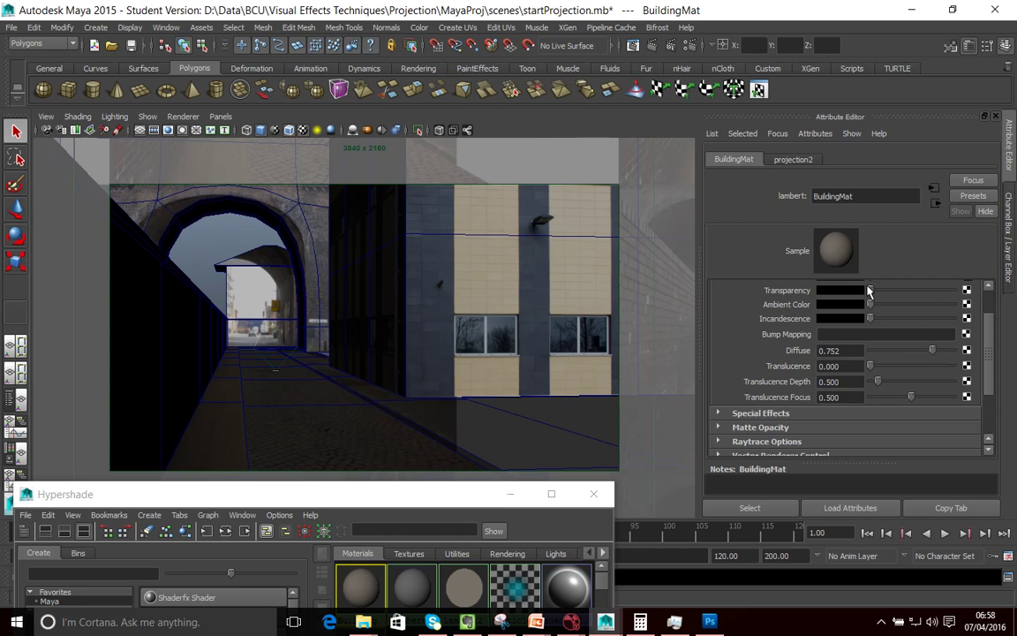
{"action": "left_click_drag", "start_coordinate": [935, 355], "coordinate": [869, 352]}
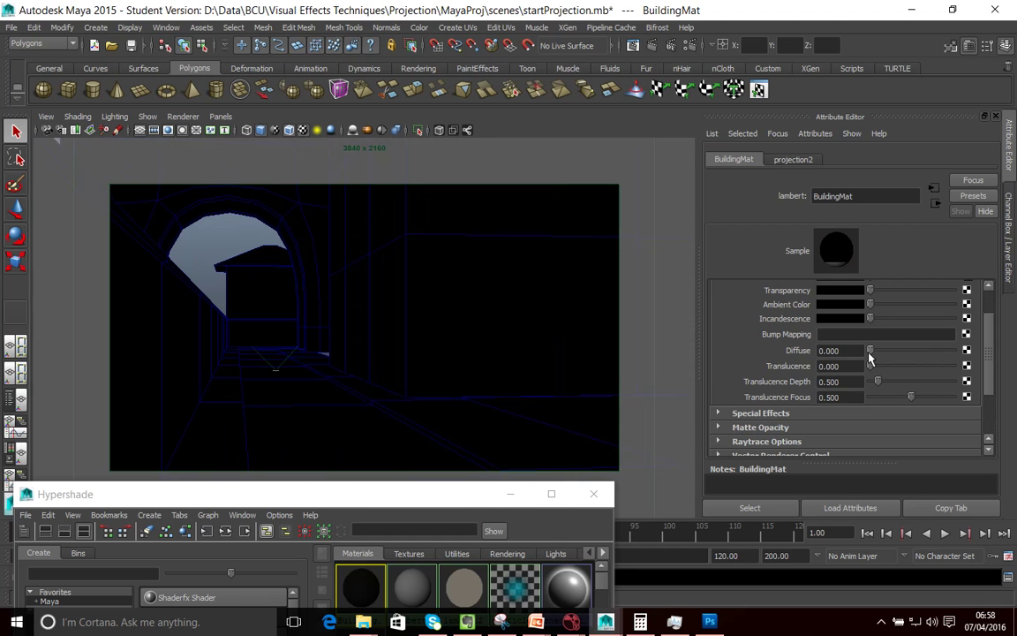
Raise the ambient color of BuildingMat to a light grey and minimize the Hypershade
{"action": "scroll", "coordinate": [890, 375], "scroll_direction": "down", "scroll_amount": 3}
{"action": "scroll", "coordinate": [890, 376], "scroll_direction": "up", "scroll_amount": 3}
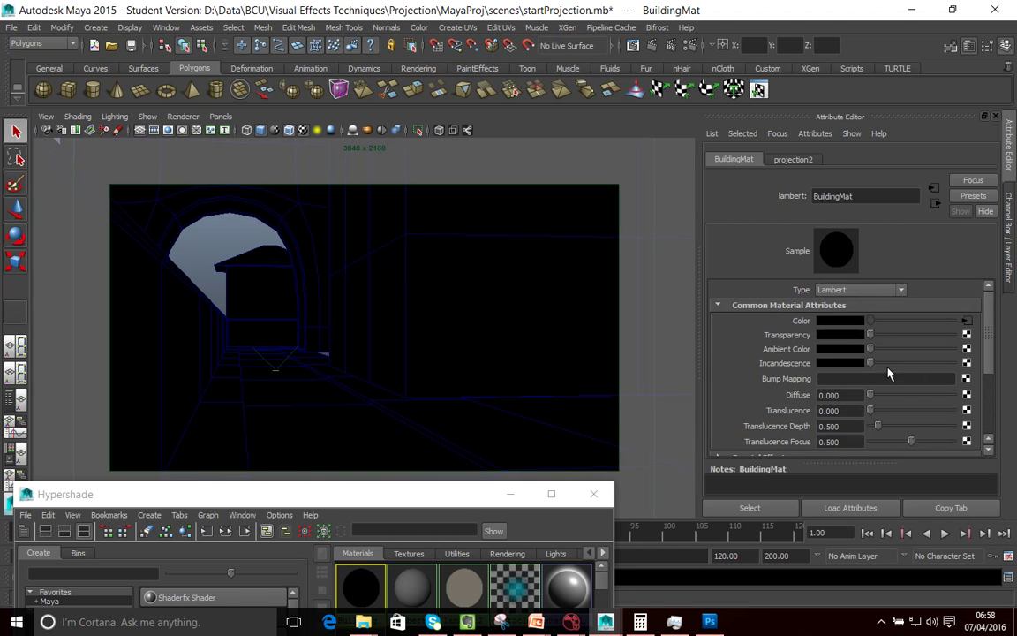
{"action": "left_click_drag", "start_coordinate": [870, 351], "coordinate": [917, 358]}
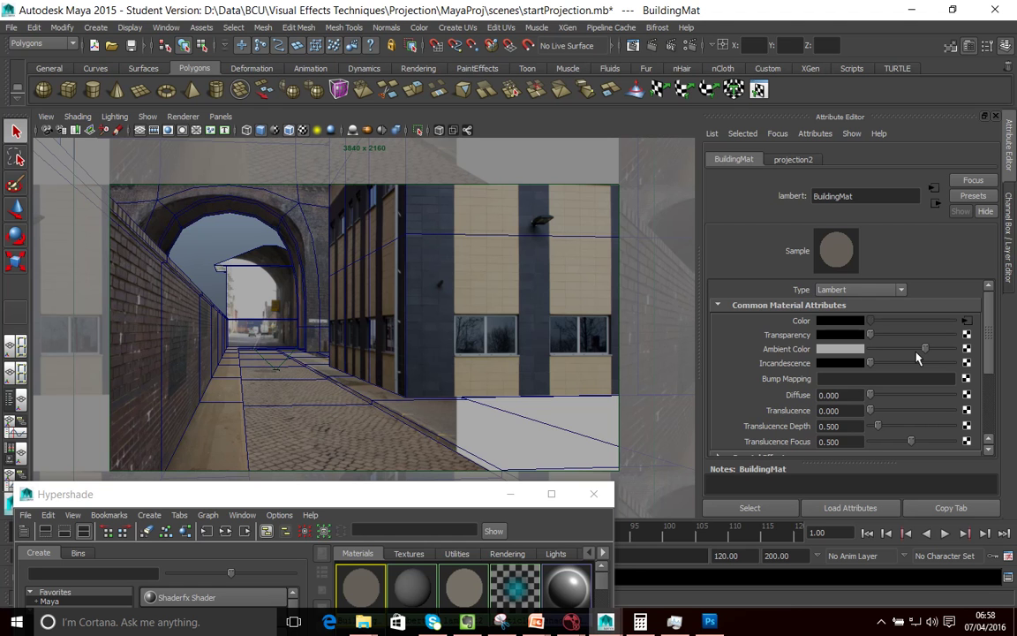
{"action": "mouse_move", "coordinate": [925, 349]}
{"action": "left_mouse_down"}
{"action": "mouse_move", "coordinate": [904, 347]}
{"action": "mouse_move", "coordinate": [938, 353]}
{"action": "left_mouse_up"}
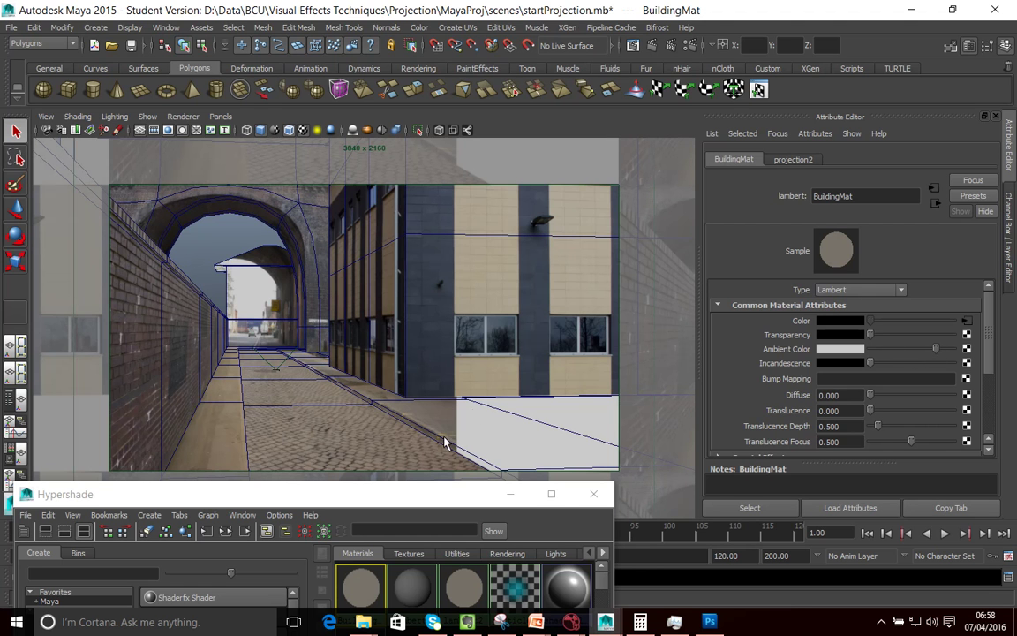
{"action": "left_click_drag", "start_coordinate": [425, 501], "coordinate": [466, 281]}
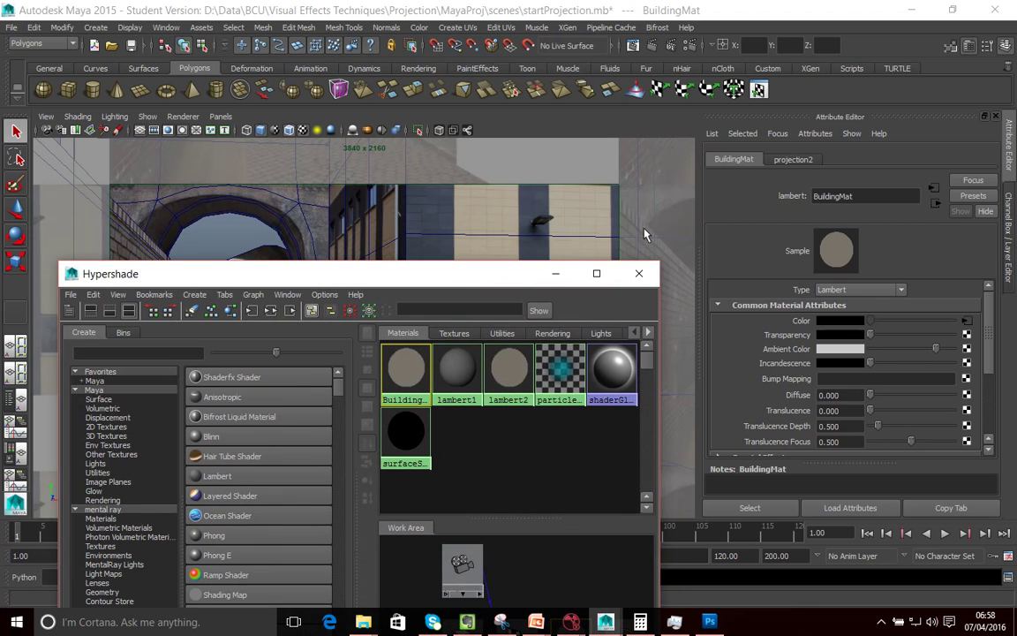
{"action": "left_click", "coordinate": [556, 276]}
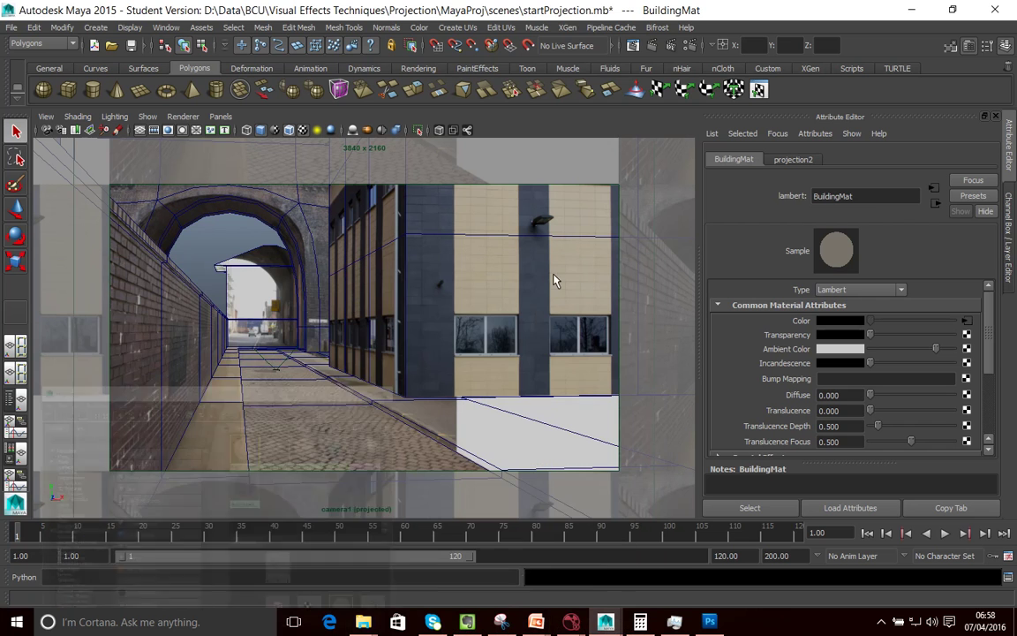
Scrub and play the animation through camera1 between about frames 5 and 87 to examine how the projected matte holds on the street geometry
{"action": "left_click_drag", "start_coordinate": [292, 536], "coordinate": [209, 536]}
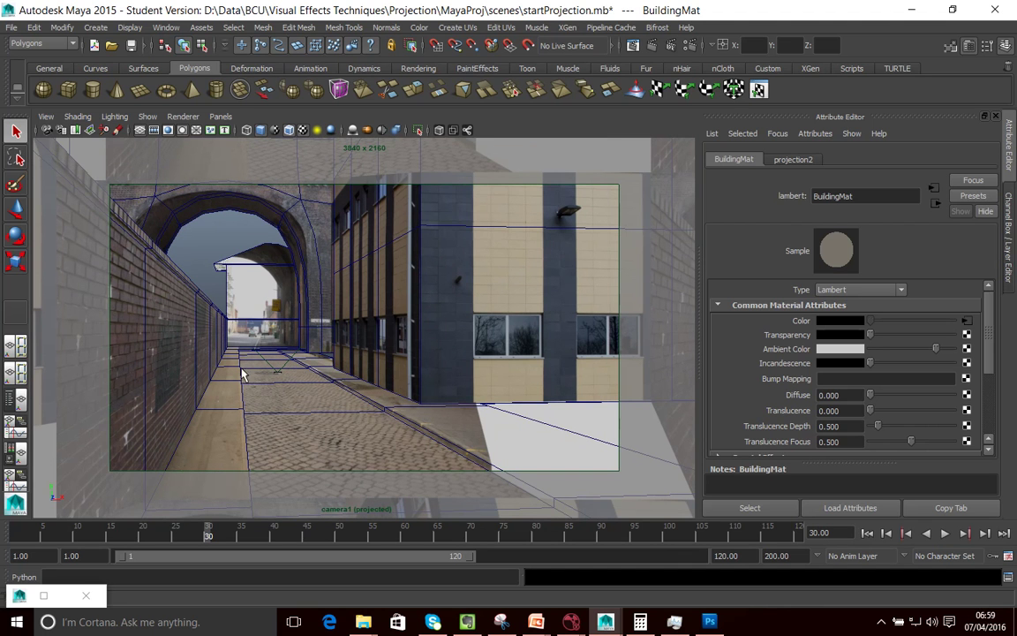
{"action": "left_click_drag", "start_coordinate": [199, 533], "coordinate": [450, 536]}
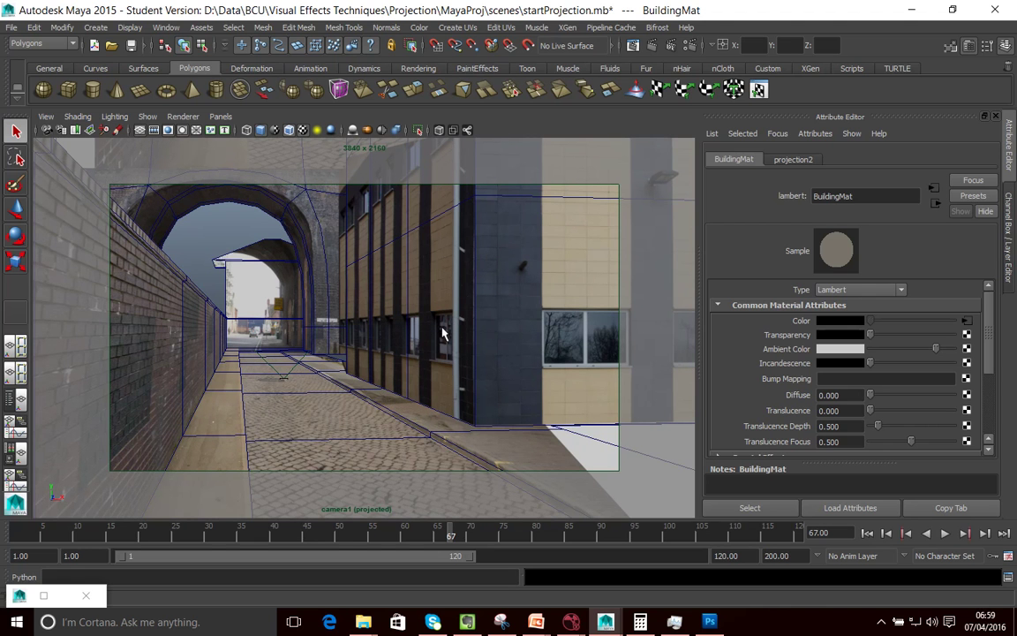
{"action": "left_click_drag", "start_coordinate": [305, 537], "coordinate": [581, 536]}
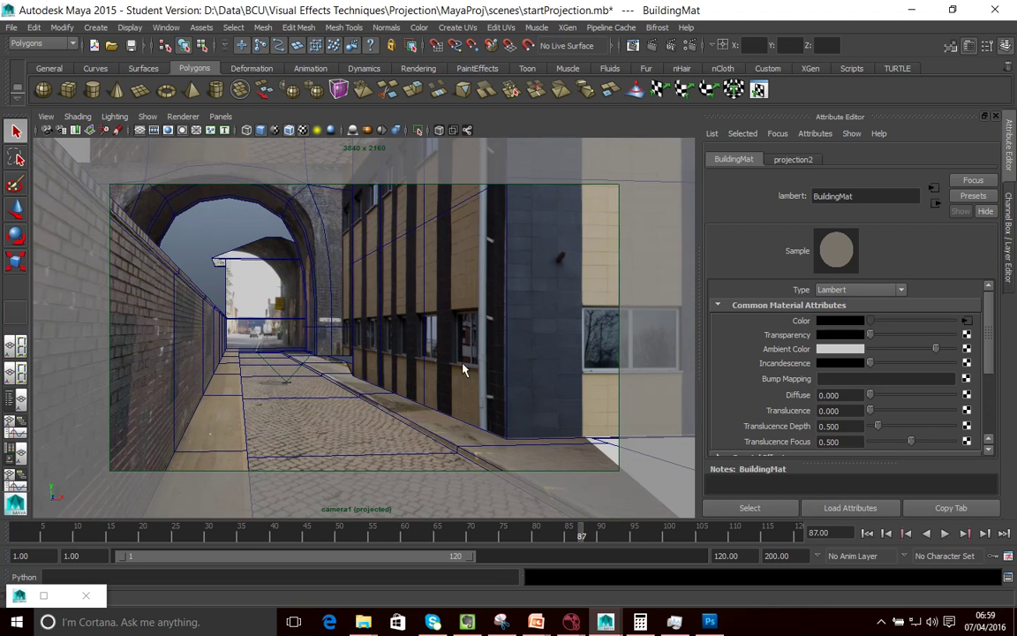
{"action": "key", "text": "alt+v"}
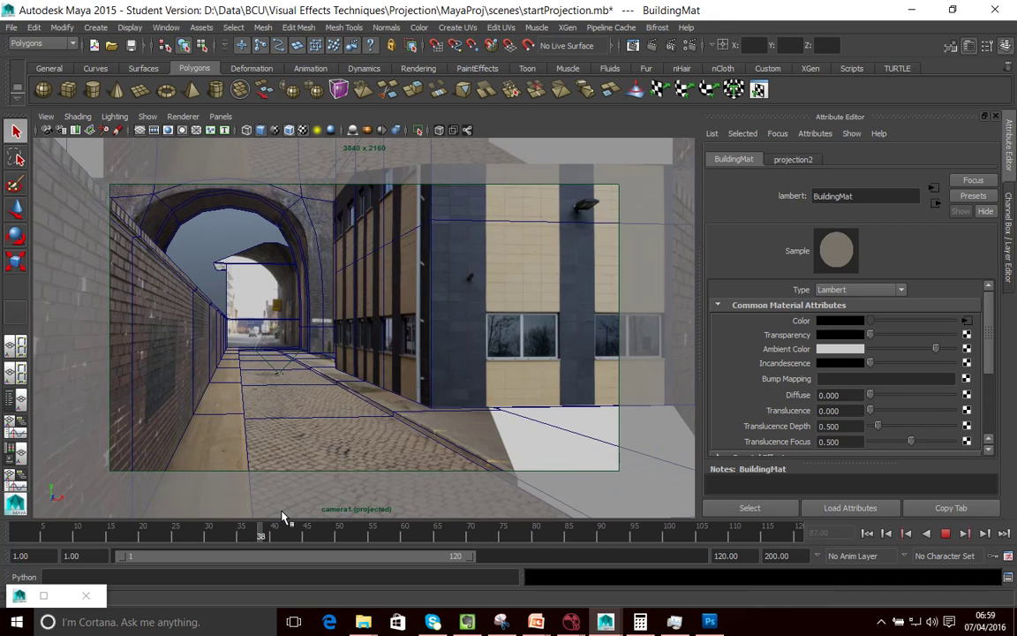
{"action": "left_click_drag", "start_coordinate": [301, 528], "coordinate": [41, 528]}
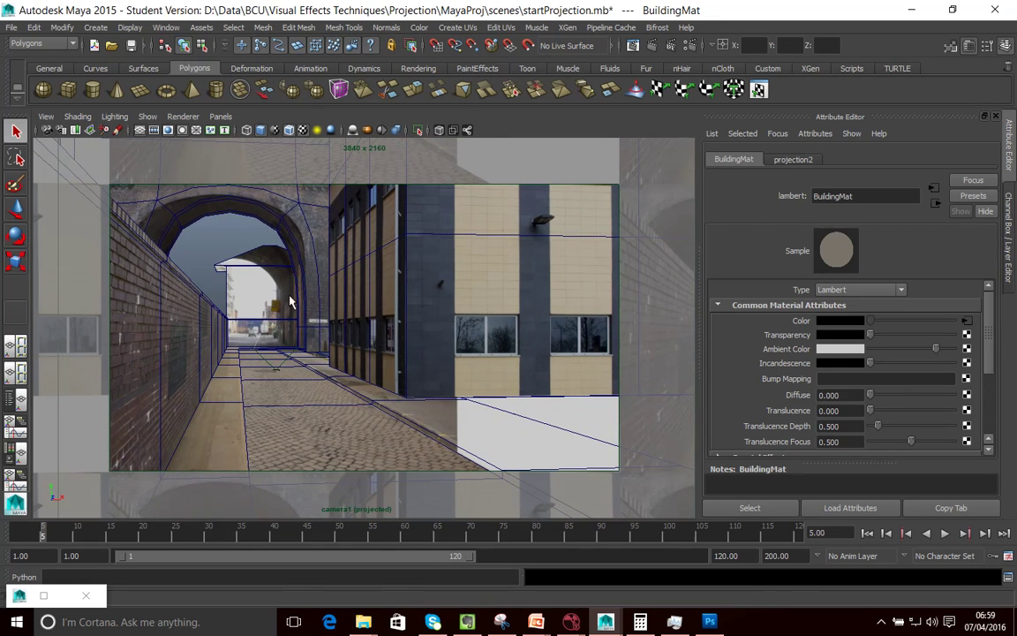
{"action": "key", "text": "alt+v"}
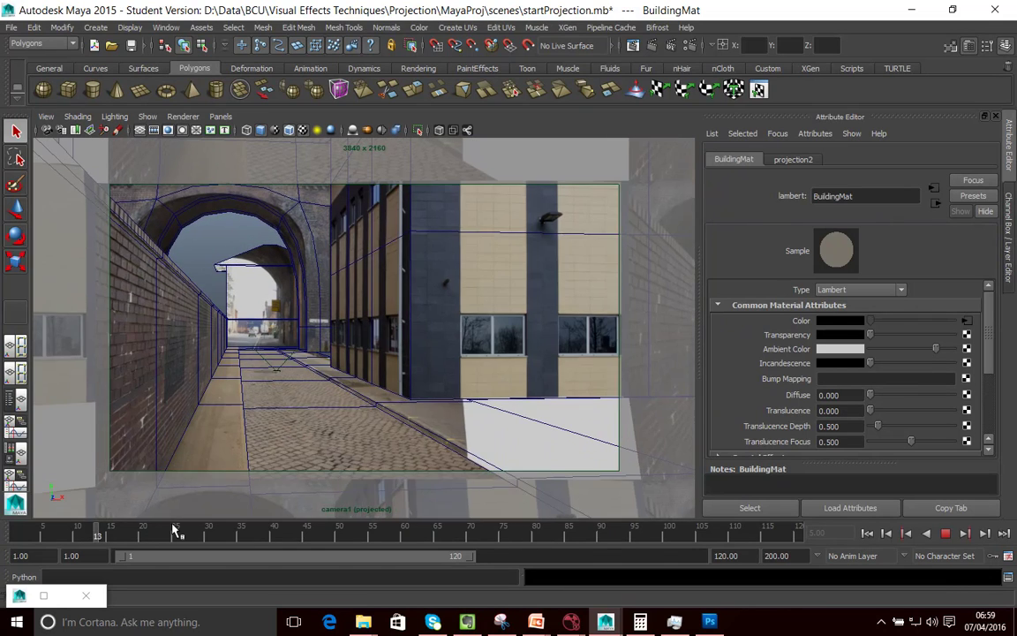
{"action": "left_click_drag", "start_coordinate": [144, 531], "coordinate": [339, 513]}
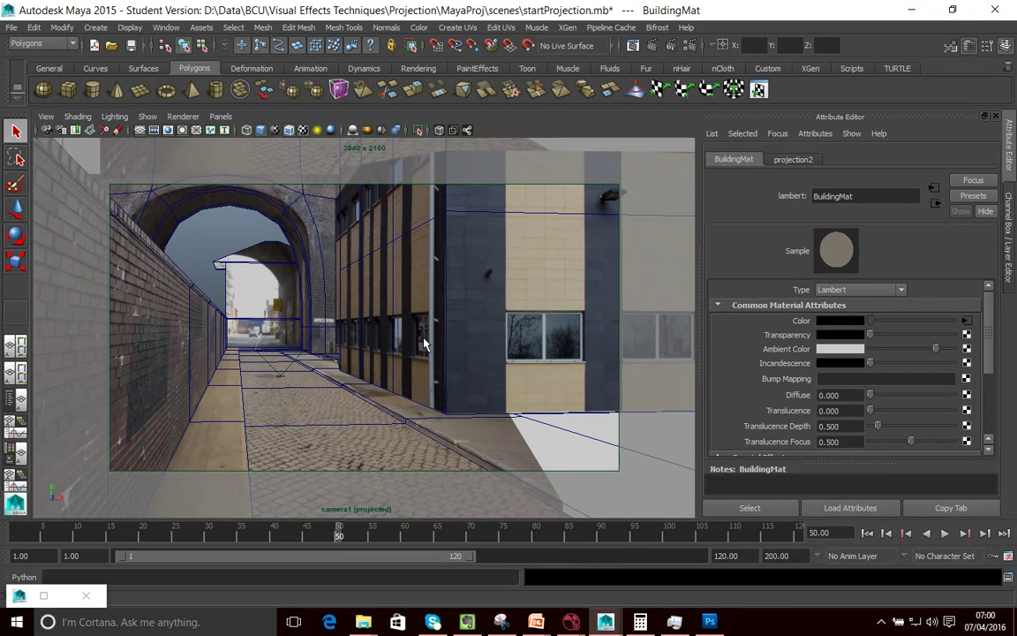
{"action": "left_click_drag", "start_coordinate": [267, 536], "coordinate": [555, 507]}
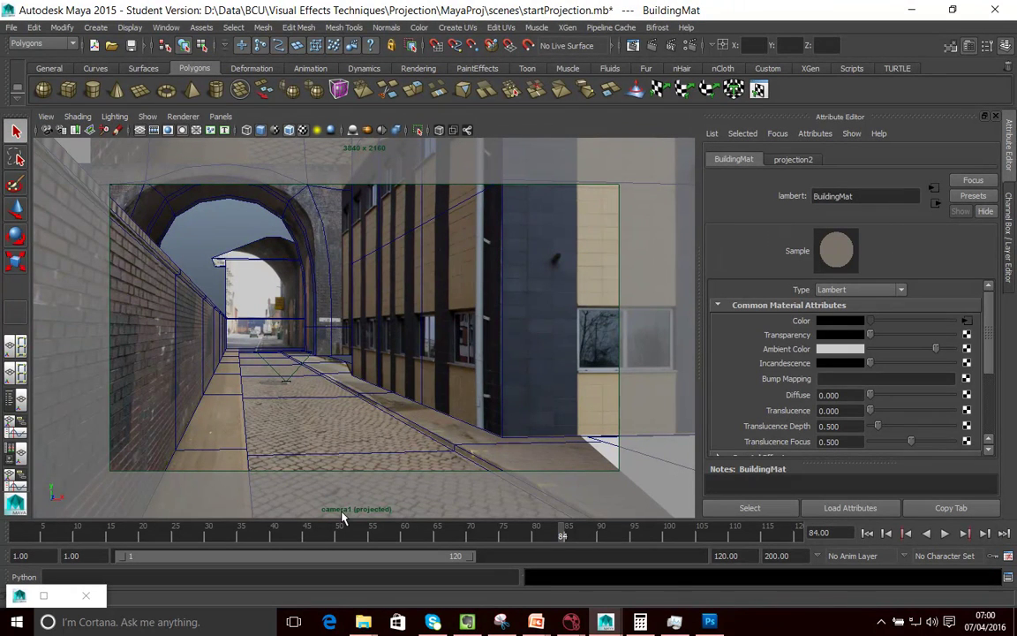
Scrub camera1's animation between about frames 11 and 65, finishing at frame 43, to inspect the projected matte around the building corner
{"action": "left_click", "coordinate": [84, 529]}
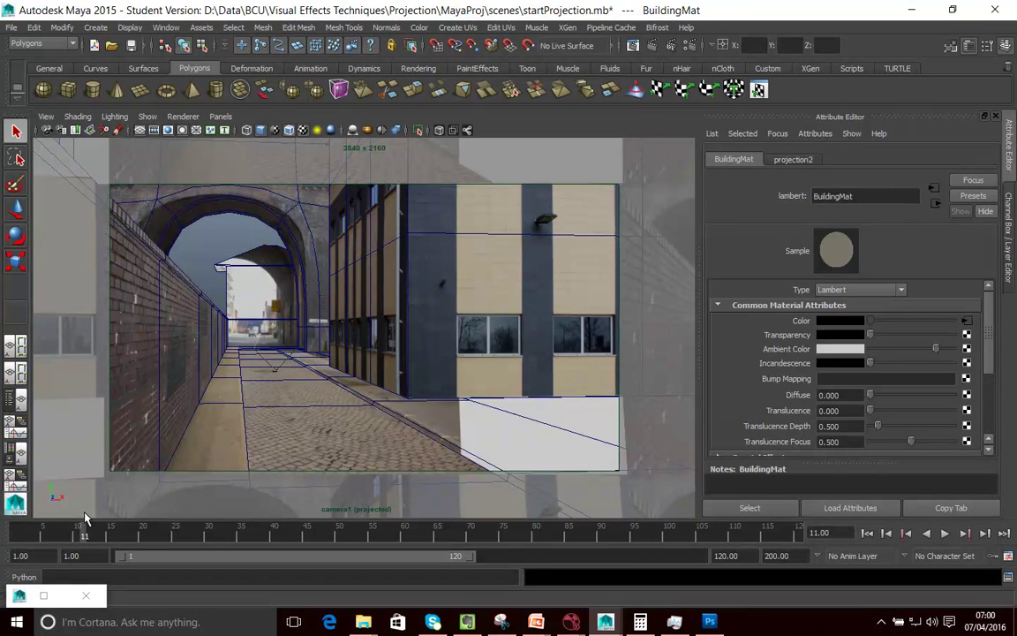
{"action": "left_click_drag", "start_coordinate": [92, 540], "coordinate": [438, 497]}
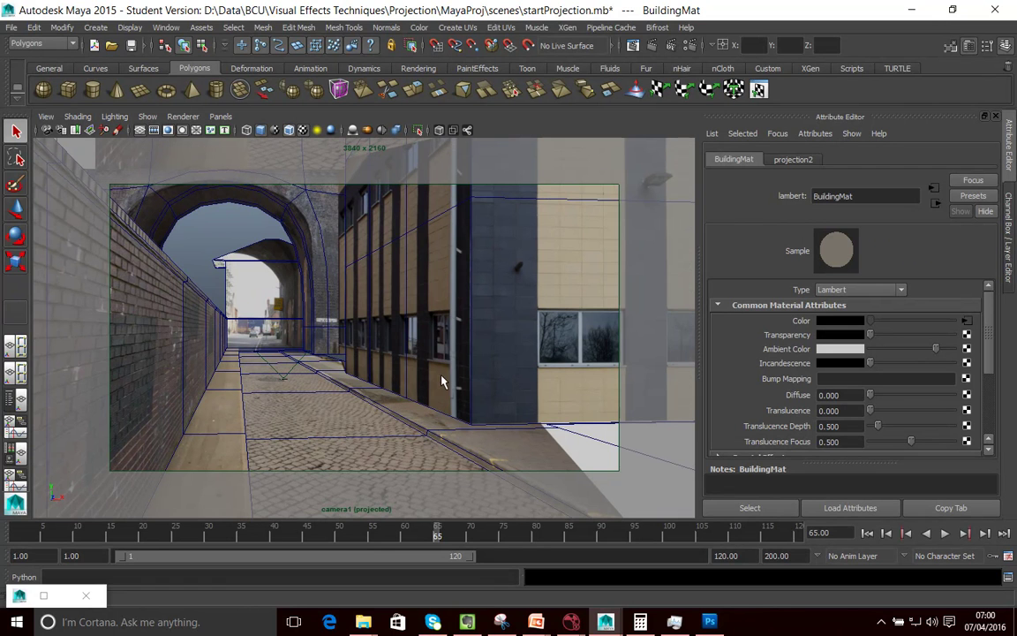
{"action": "left_click", "coordinate": [293, 532]}
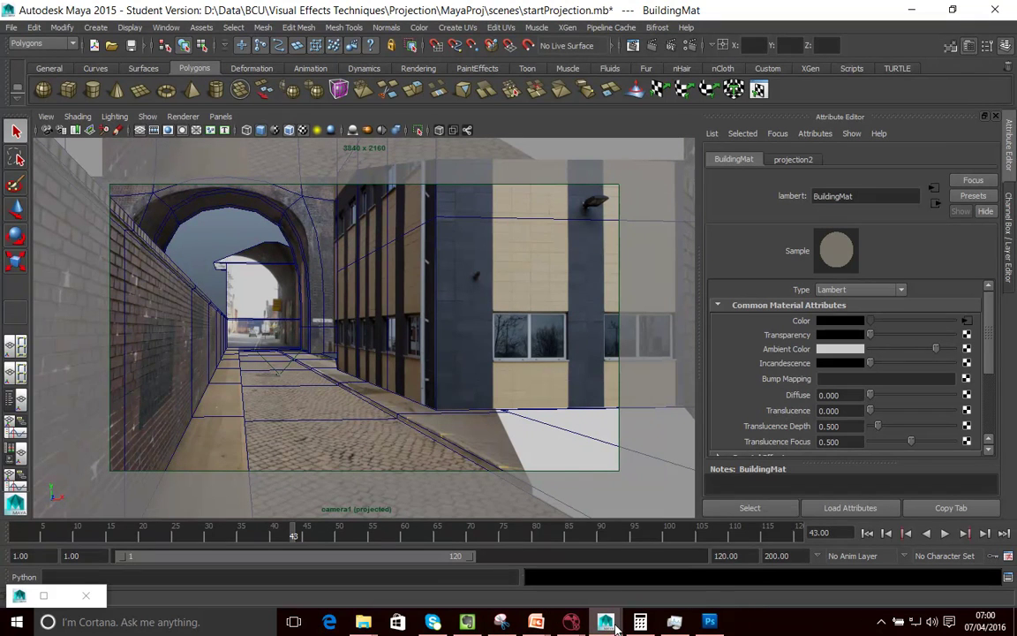
Switch to Photoshop and toggle the wallPatch and Layer 1 layers off and on in projection_v5.psd to compare the patched areas
{"action": "mouse_move", "coordinate": [613, 625]}
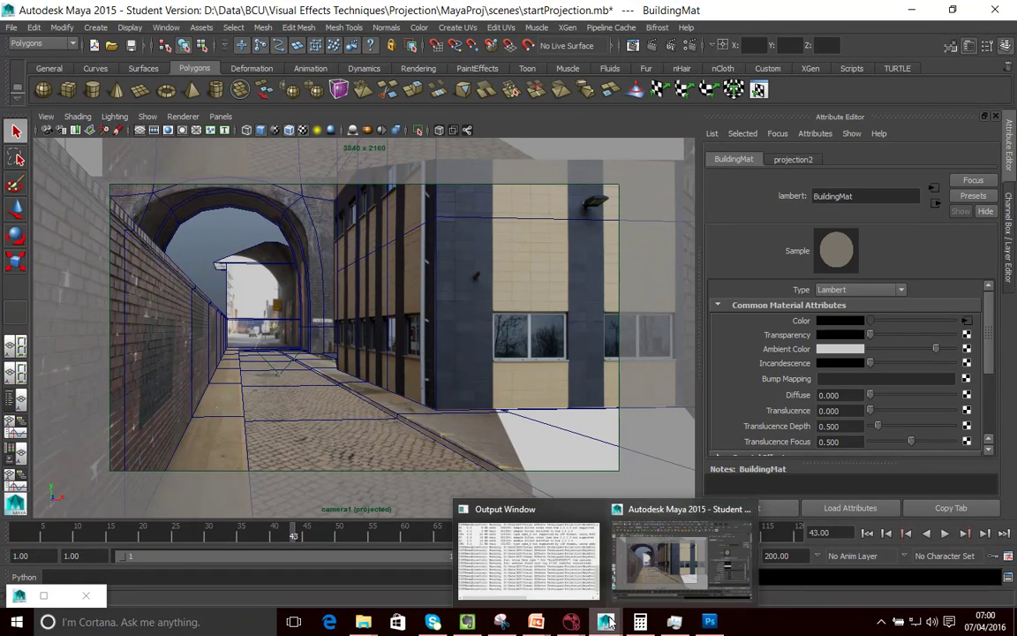
{"action": "left_click", "coordinate": [710, 622]}
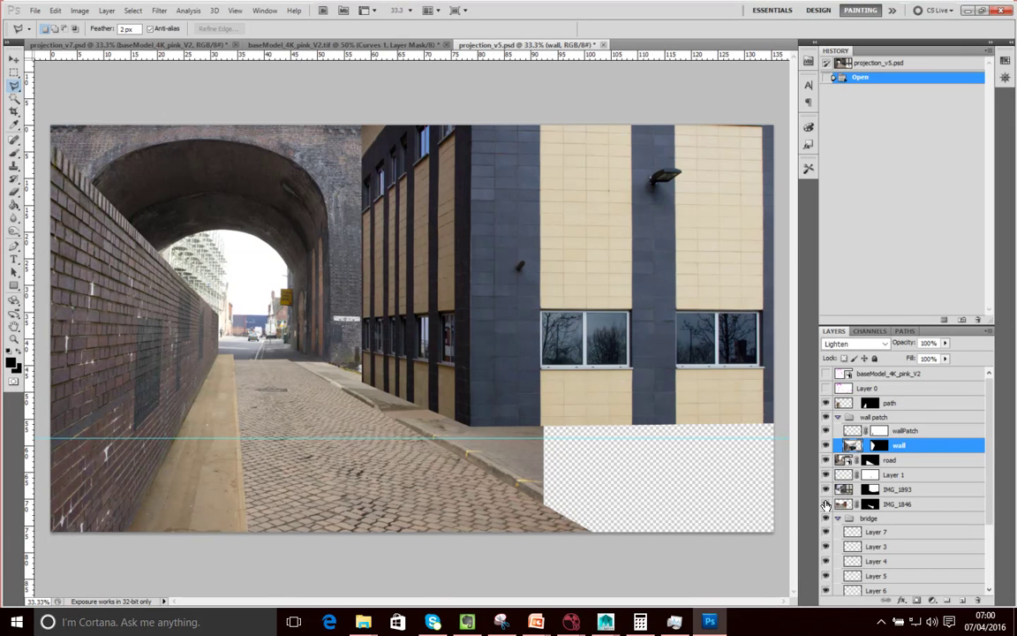
{"action": "left_click", "coordinate": [826, 432]}
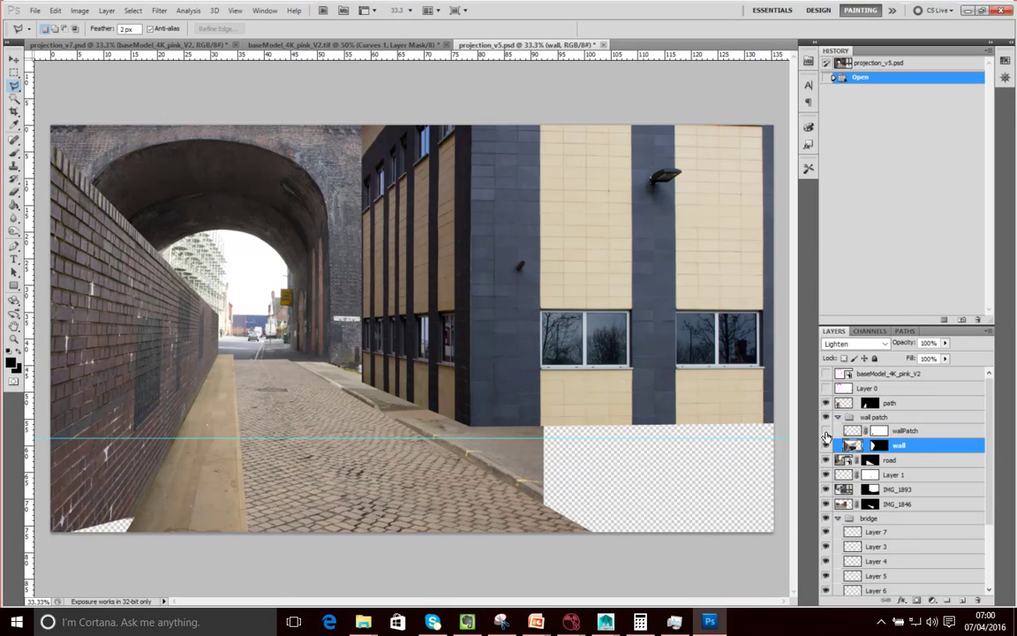
{"action": "left_click", "coordinate": [825, 431]}
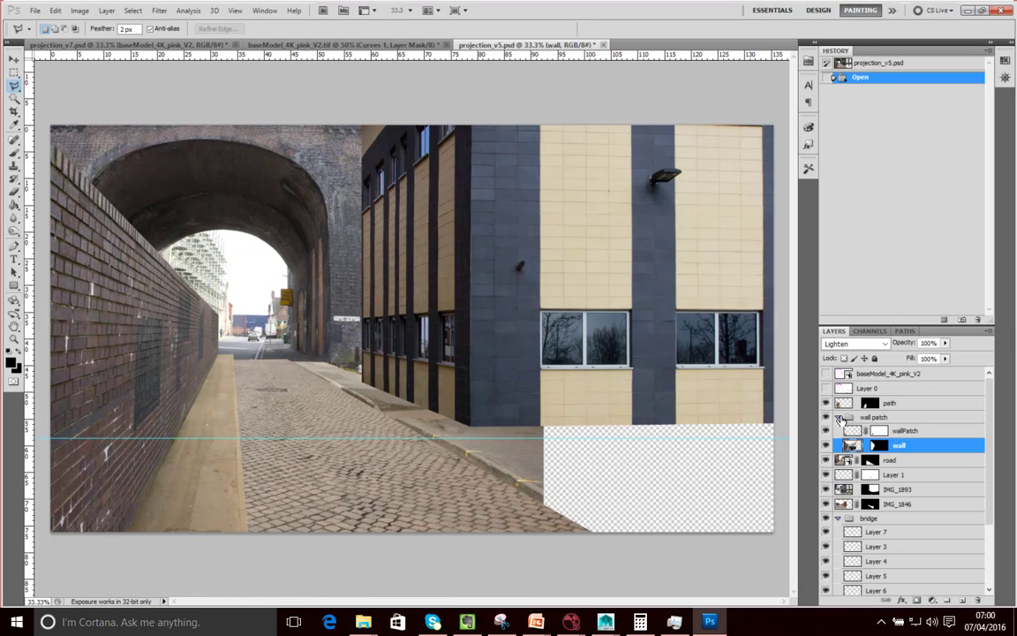
{"action": "scroll", "coordinate": [846, 437], "scroll_direction": "down", "scroll_amount": 2}
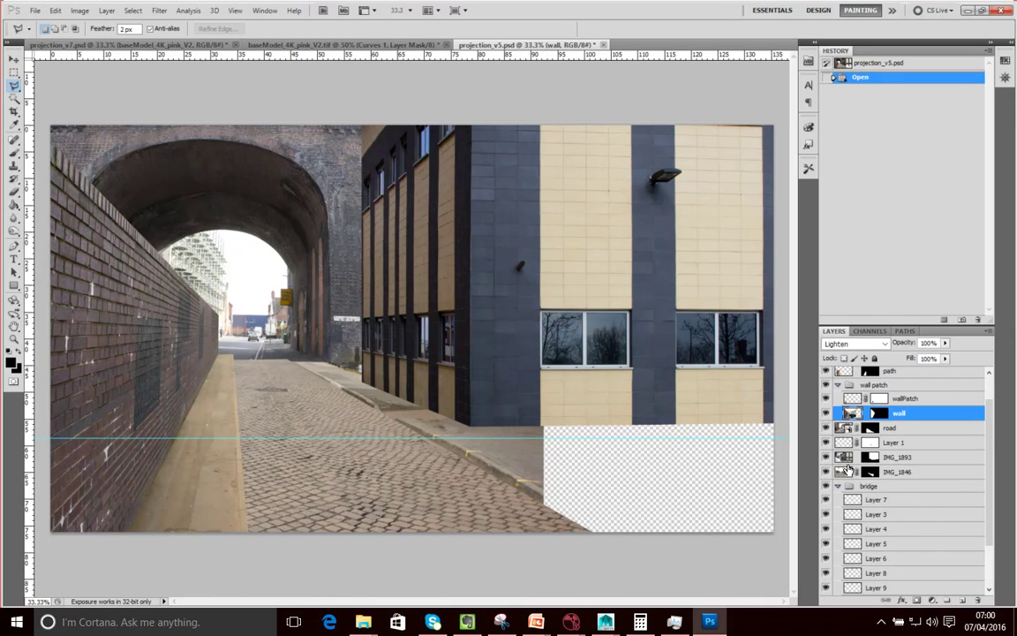
{"action": "left_click", "coordinate": [825, 443]}
{"action": "left_click", "coordinate": [826, 442]}
{"action": "left_click", "coordinate": [825, 442]}
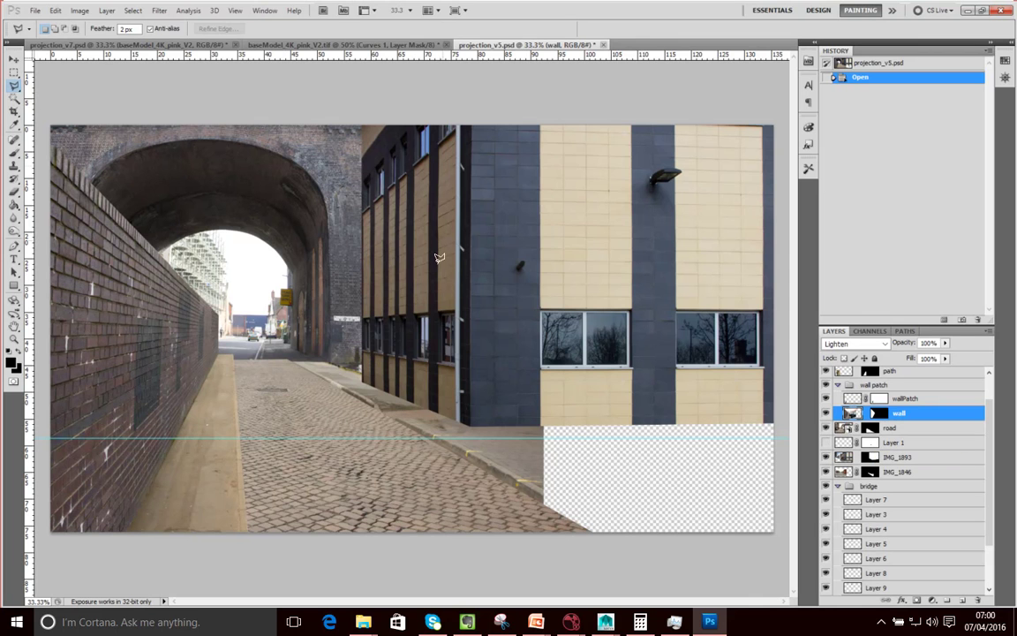
{"action": "left_click", "coordinate": [827, 443]}
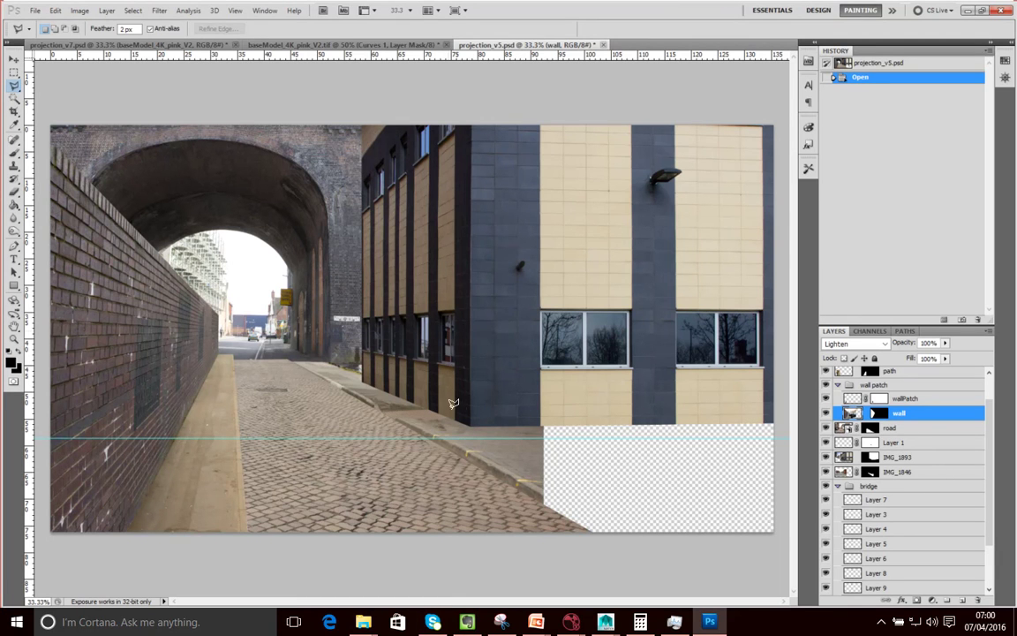
Switch back to Maya and reopen the Hypershade as a smaller floating window that leaves the Attribute Editor accessible
{"action": "mouse_move", "coordinate": [605, 621]}
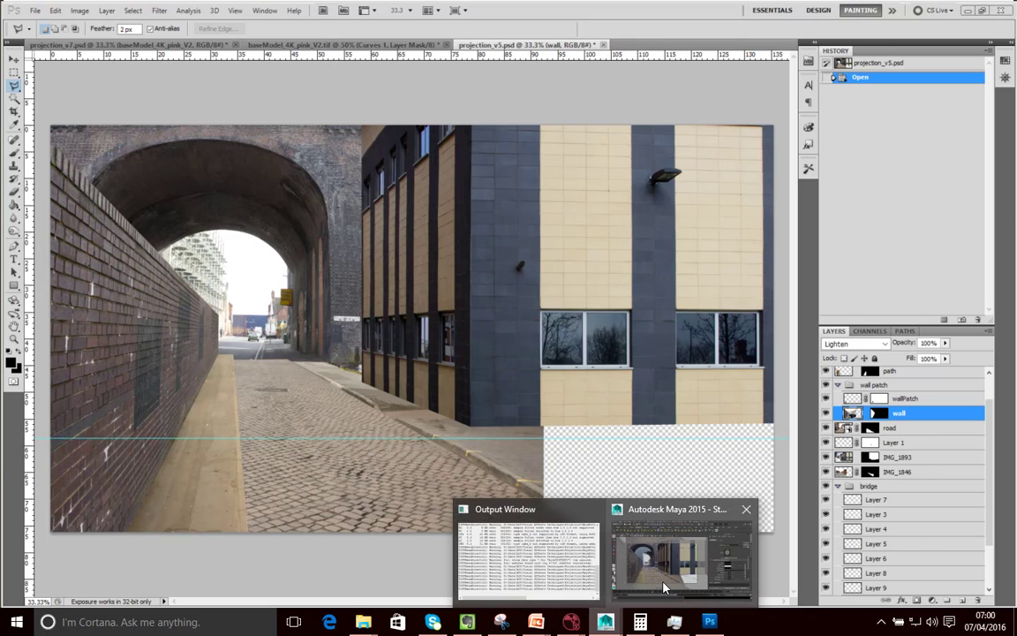
{"action": "left_click", "coordinate": [671, 552]}
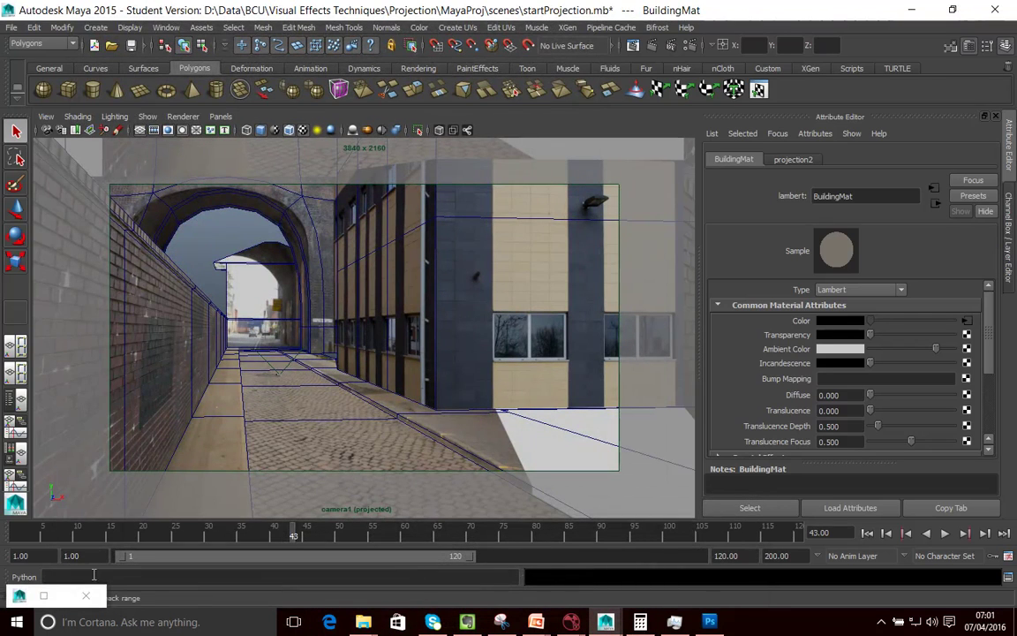
{"action": "left_click", "coordinate": [44, 597]}
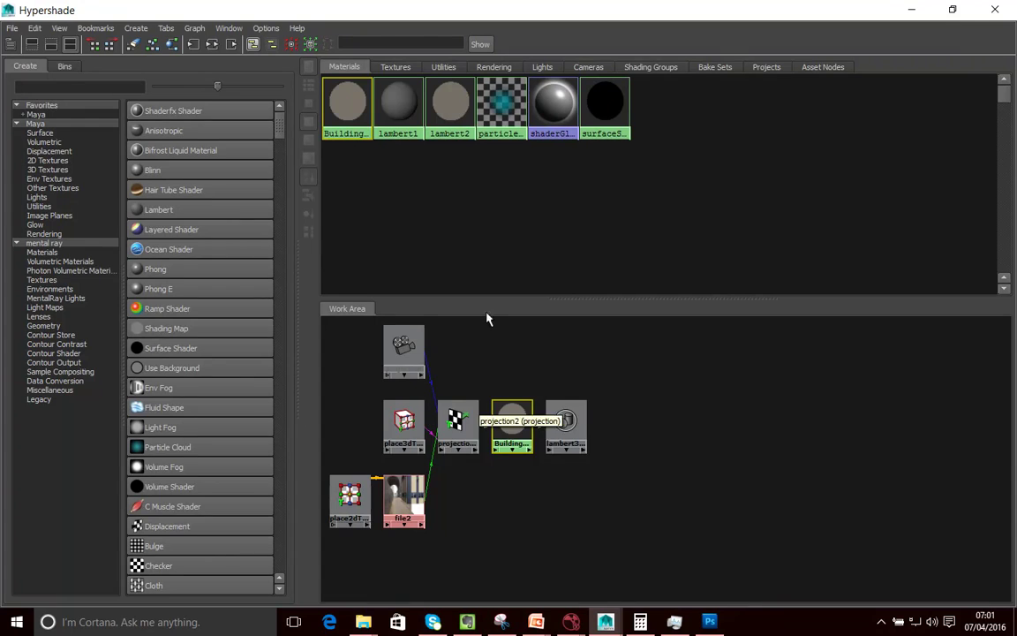
{"action": "left_click", "coordinate": [953, 9]}
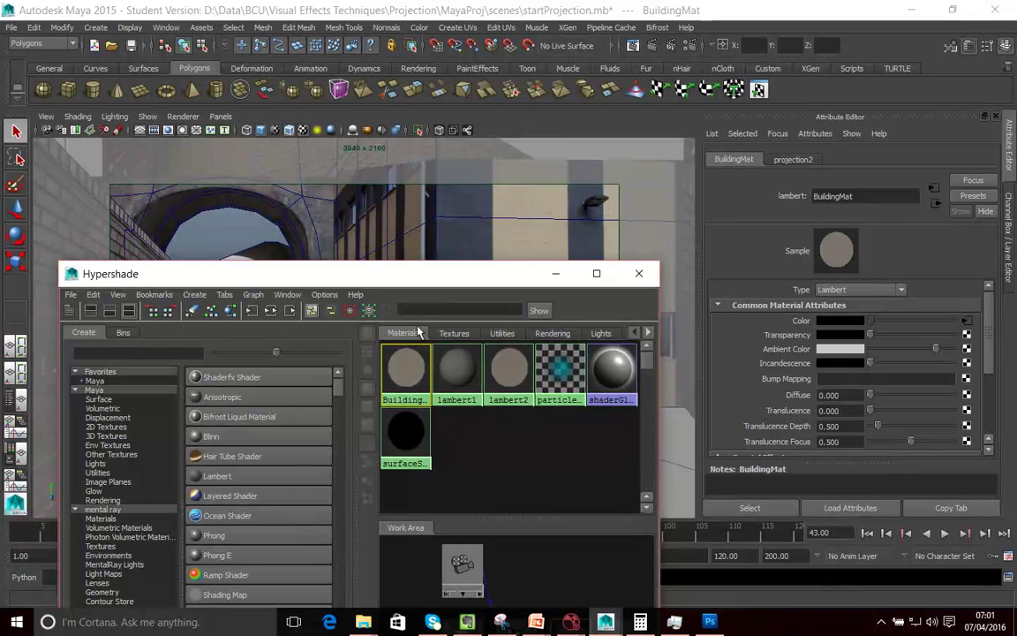
{"action": "left_click_drag", "start_coordinate": [454, 281], "coordinate": [435, 81]}
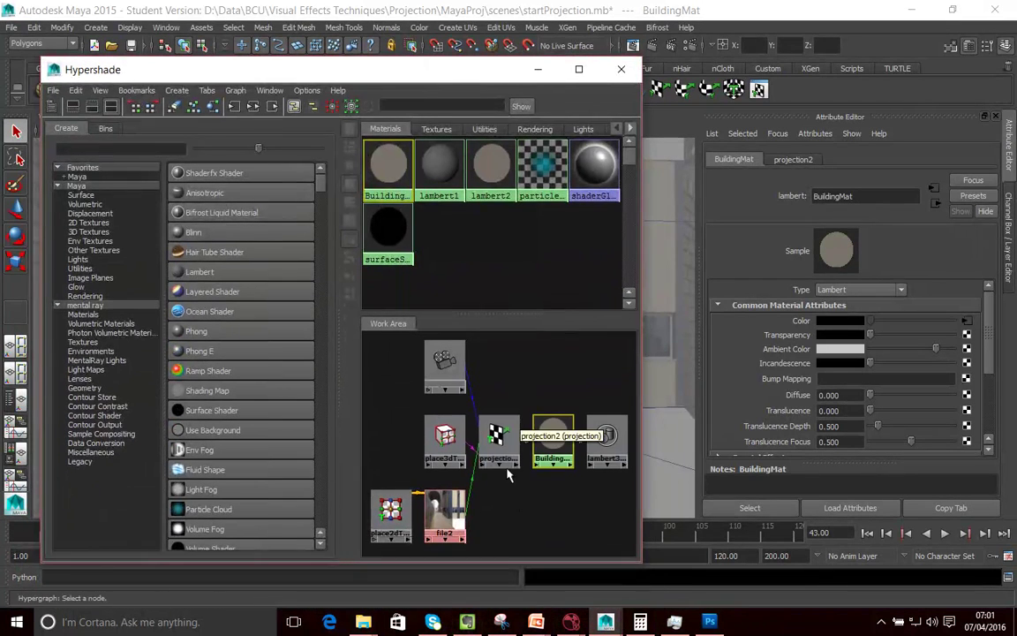
Replace the image of the file2 texture node with projection_v4.tif from the sourceimages folder
{"action": "left_click", "coordinate": [444, 514]}
{"action": "left_click", "coordinate": [974, 360]}
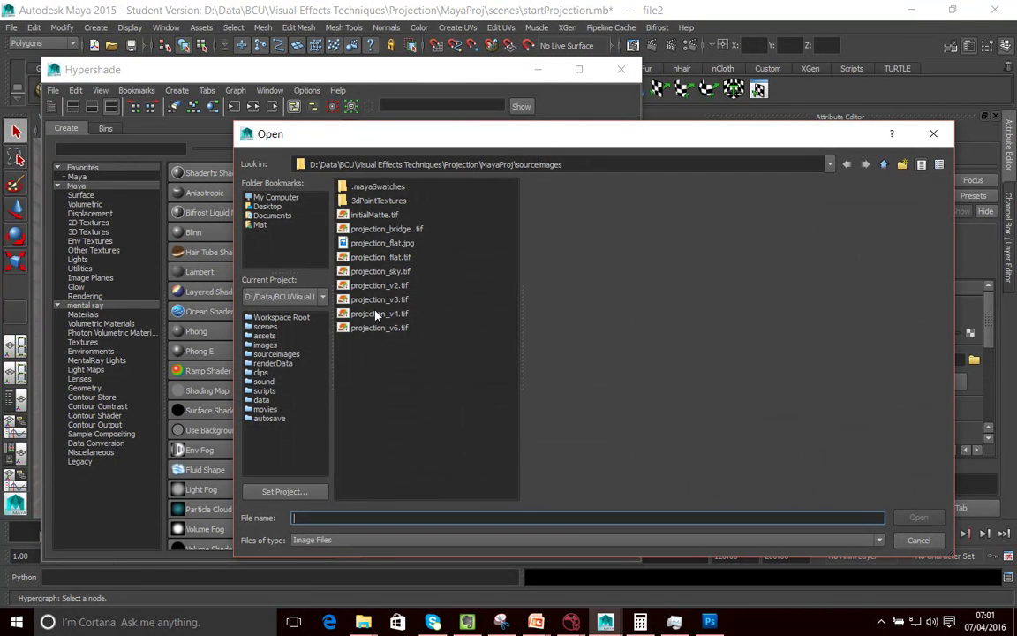
{"action": "left_click", "coordinate": [378, 314]}
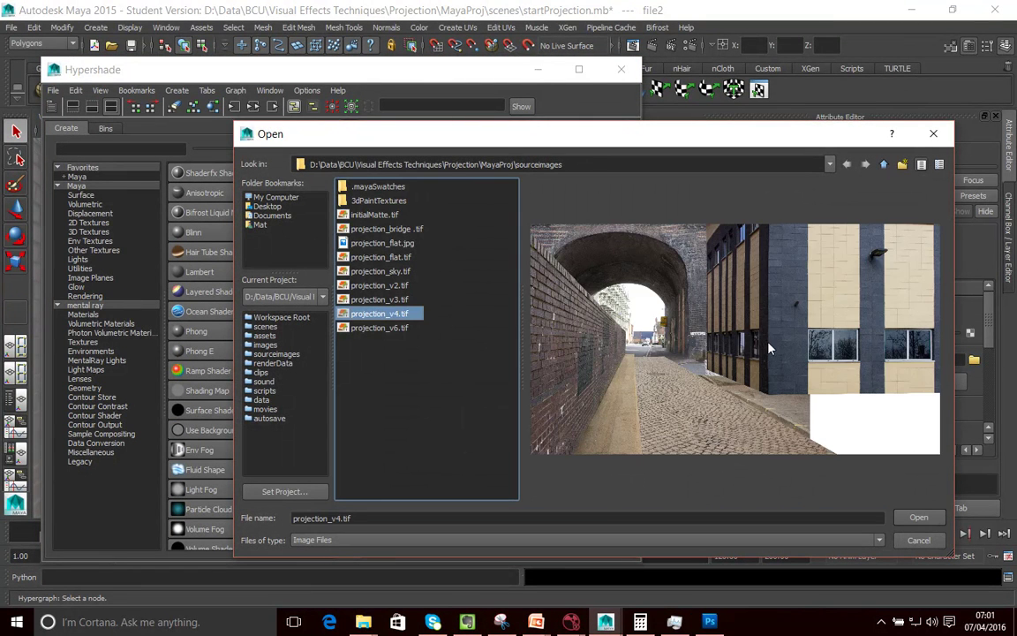
{"action": "left_click", "coordinate": [917, 517]}
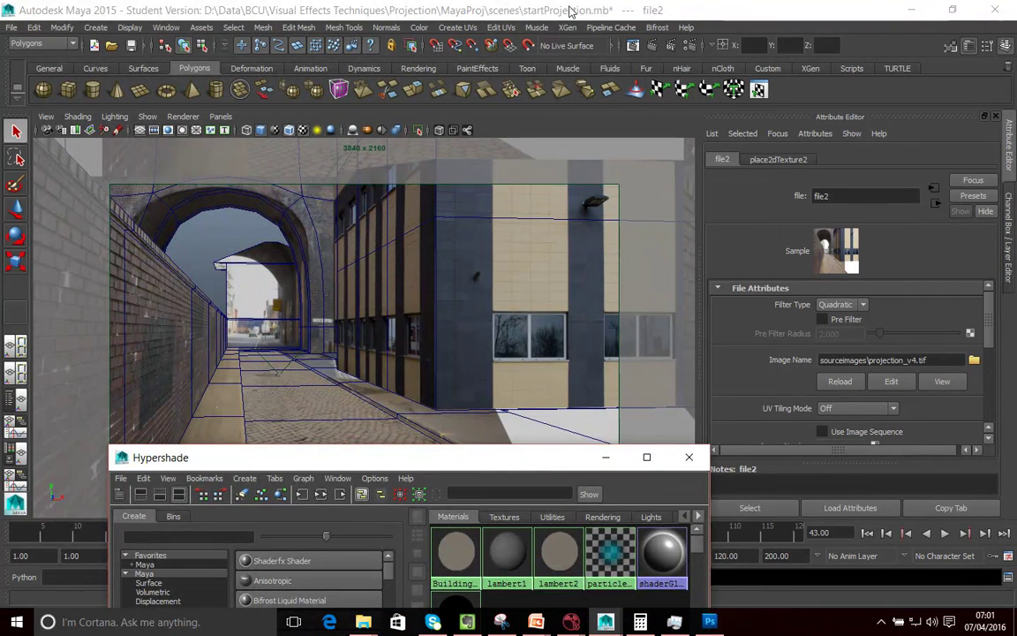
Minimize the Hypershade and play and scrub the animation through to frame 120 to check the replaced matte image
{"action": "left_click", "coordinate": [606, 457]}
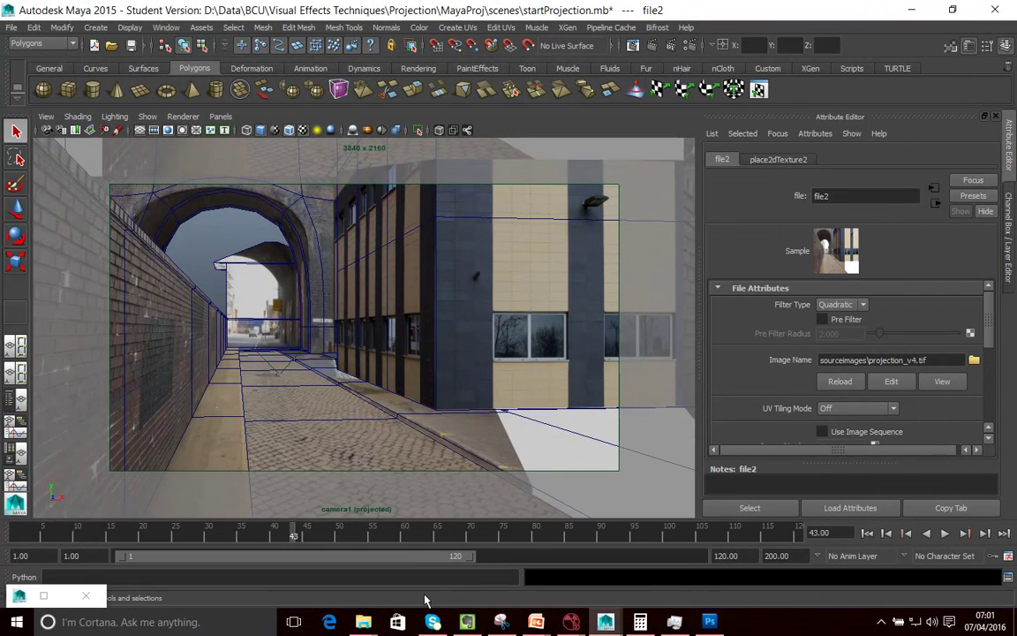
{"action": "key", "text": "alt+v"}
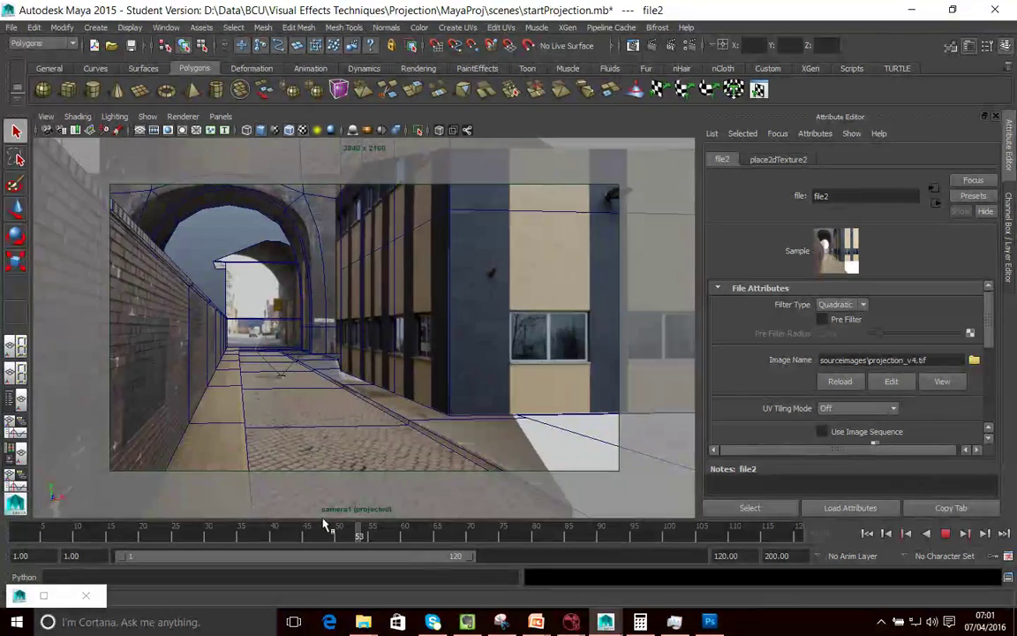
{"action": "mouse_move", "coordinate": [179, 550]}
{"action": "left_mouse_down"}
{"action": "mouse_move", "coordinate": [75, 553]}
{"action": "mouse_move", "coordinate": [72, 540]}
{"action": "mouse_move", "coordinate": [438, 538]}
{"action": "mouse_move", "coordinate": [293, 565]}
{"action": "mouse_move", "coordinate": [84, 537]}
{"action": "mouse_move", "coordinate": [459, 542]}
{"action": "mouse_move", "coordinate": [311, 568]}
{"action": "mouse_move", "coordinate": [26, 558]}
{"action": "mouse_move", "coordinate": [506, 584]}
{"action": "mouse_move", "coordinate": [804, 583]}
{"action": "left_mouse_up"}
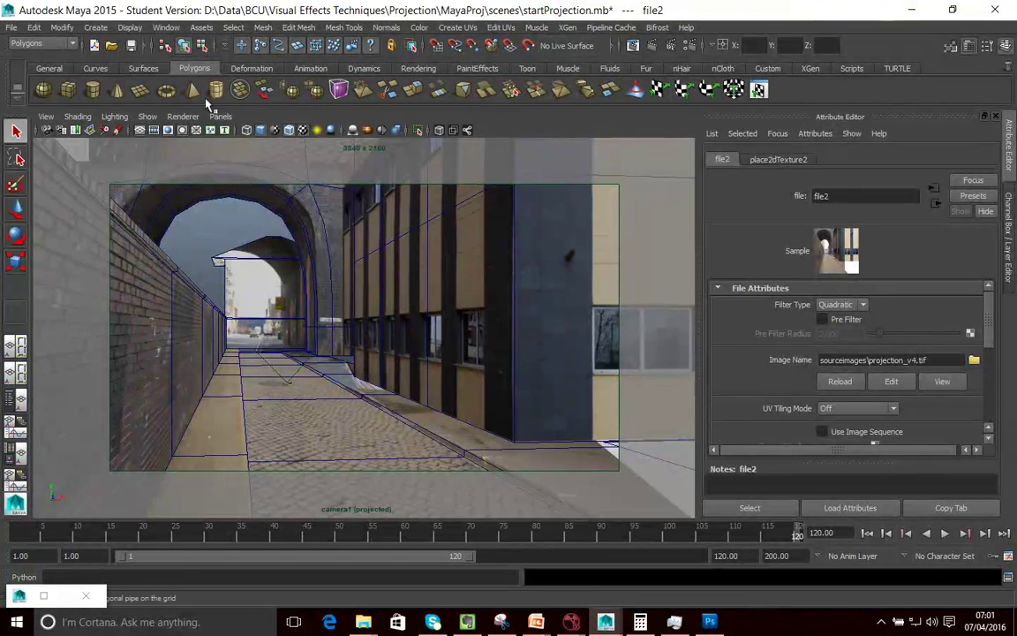
Show the scene through the persp camera and examine how the projection stretches over the road, building and bridge from several angles
{"action": "left_click", "coordinate": [218, 117]}
{"action": "mouse_move", "coordinate": [236, 132]}
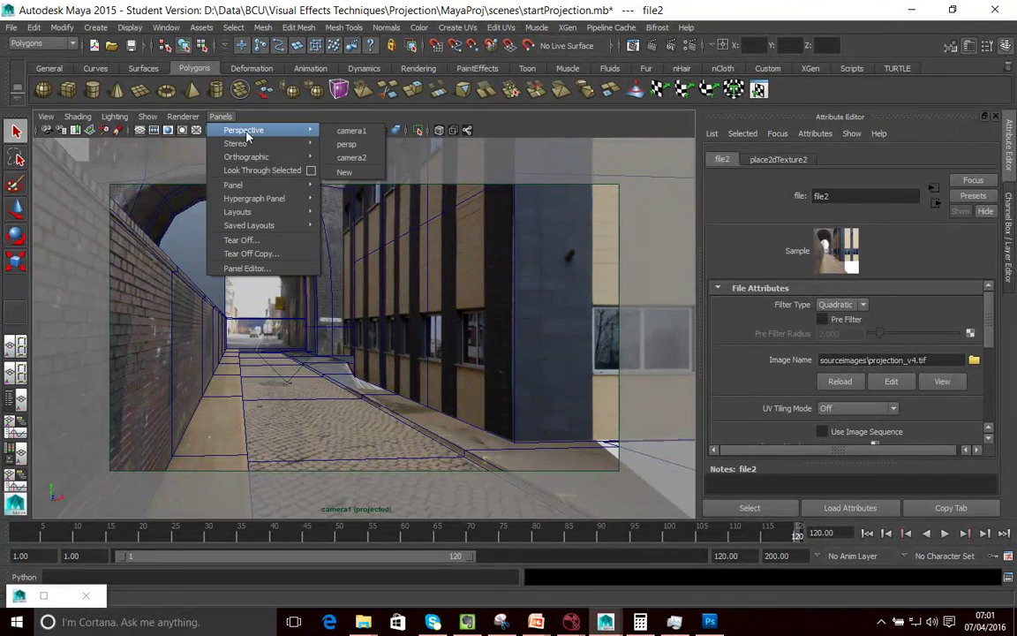
{"action": "left_click", "coordinate": [346, 143]}
{"action": "left_click_drag", "start_coordinate": [389, 335], "coordinate": [420, 369], "text": "alt"}
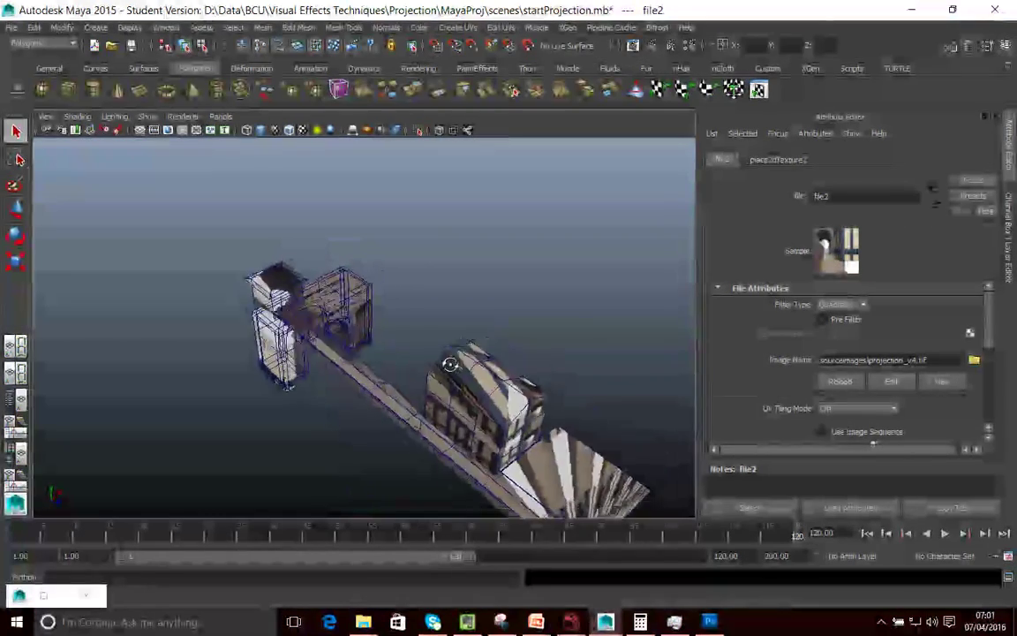
{"action": "left_click_drag", "start_coordinate": [421, 369], "coordinate": [402, 422], "text": "alt"}
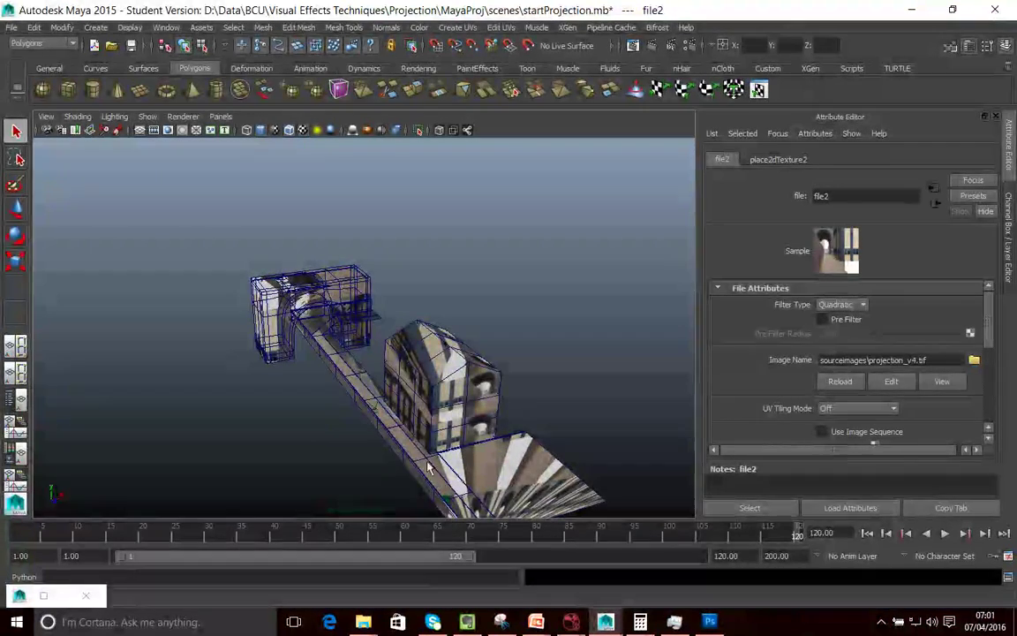
{"action": "left_click_drag", "start_coordinate": [385, 413], "coordinate": [361, 450], "text": "alt"}
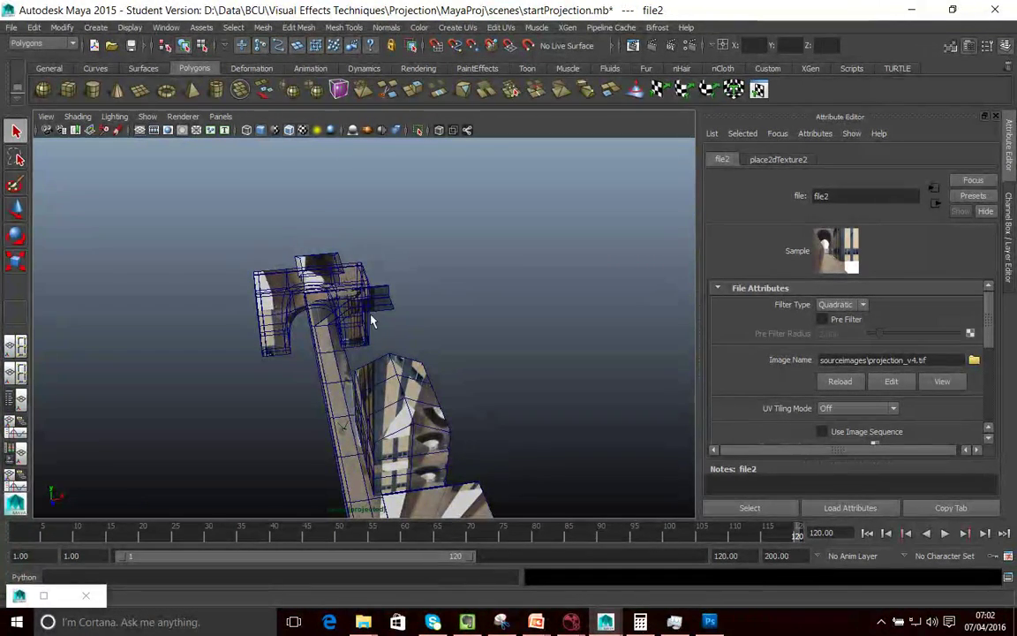
{"action": "left_click_drag", "start_coordinate": [369, 324], "coordinate": [440, 337], "text": "alt"}
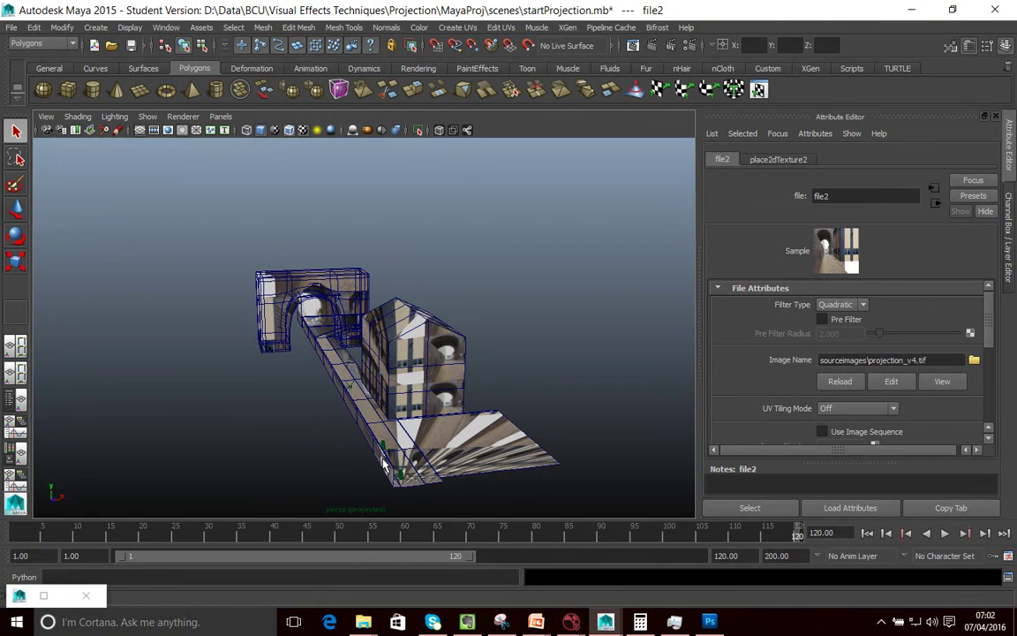
{"action": "left_click_drag", "start_coordinate": [378, 379], "coordinate": [352, 342], "text": "alt"}
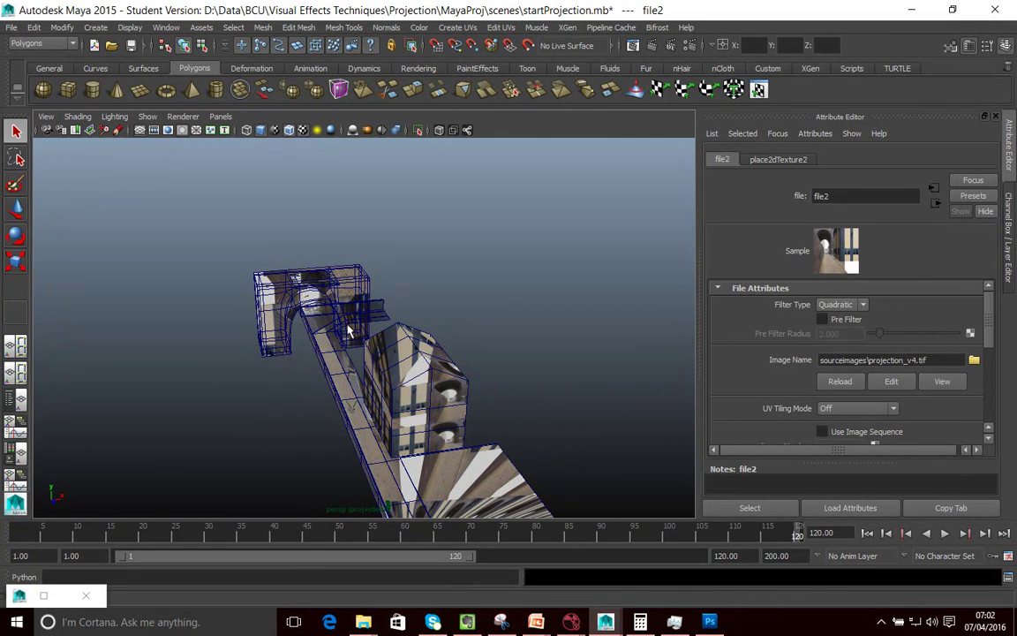
Return the view to camera1 and scrub the animation to frame 75 to review the projected street
{"action": "left_click", "coordinate": [221, 117]}
{"action": "mouse_move", "coordinate": [238, 130]}
{"action": "left_click", "coordinate": [345, 130]}
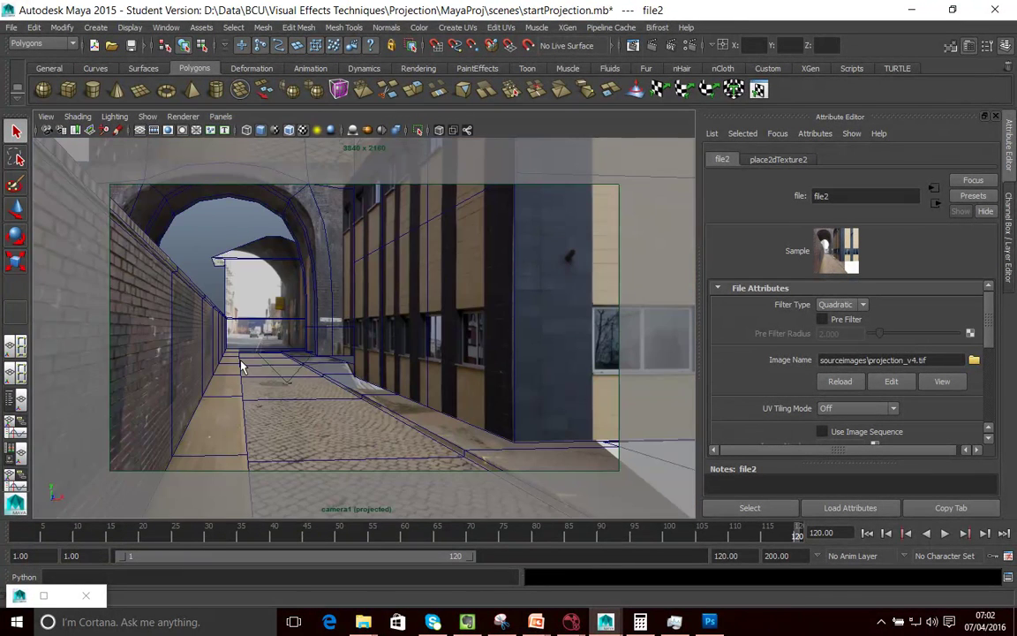
{"action": "left_click_drag", "start_coordinate": [146, 541], "coordinate": [504, 512]}
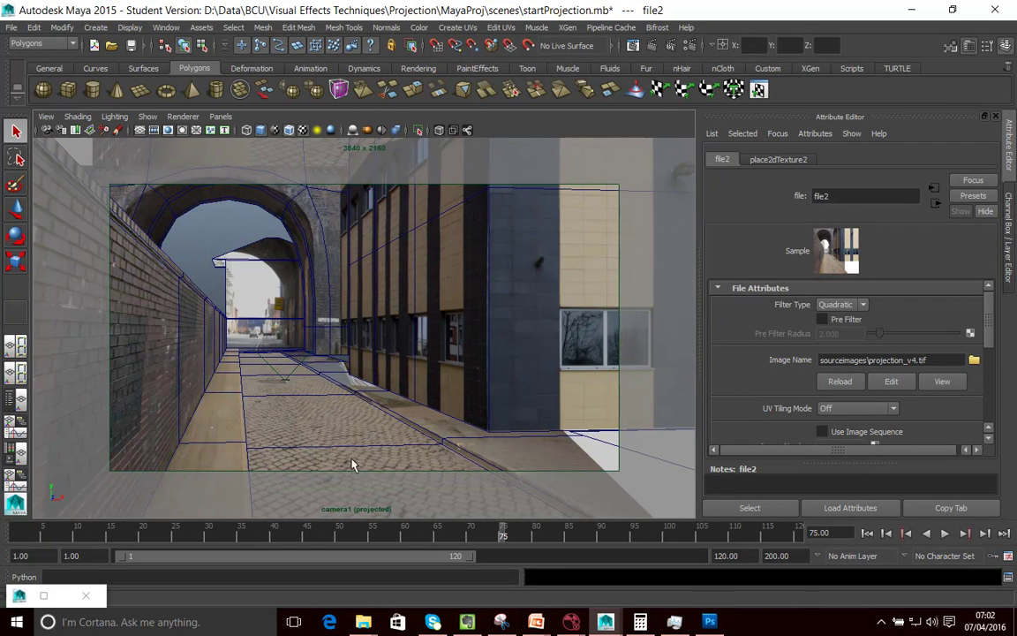
In Photoshop, hide the wall, road, Layer 1, IMG_1893, IMG_1846, wallPatch and path layers to isolate the bridge artwork, and return to Maya
{"action": "left_click", "coordinate": [709, 622]}
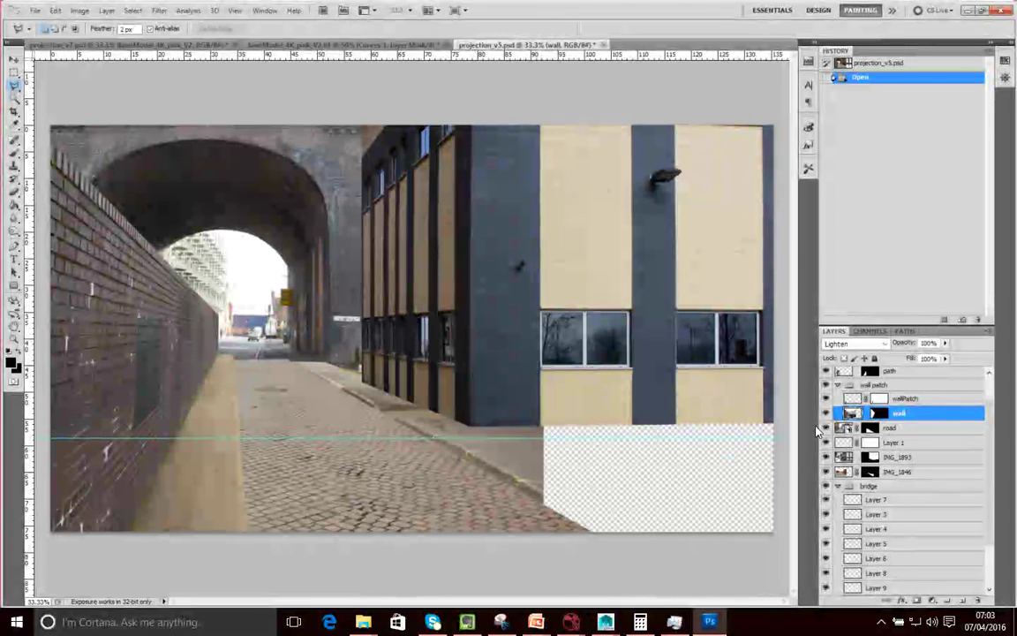
{"action": "left_click", "coordinate": [826, 413]}
{"action": "left_click", "coordinate": [826, 427]}
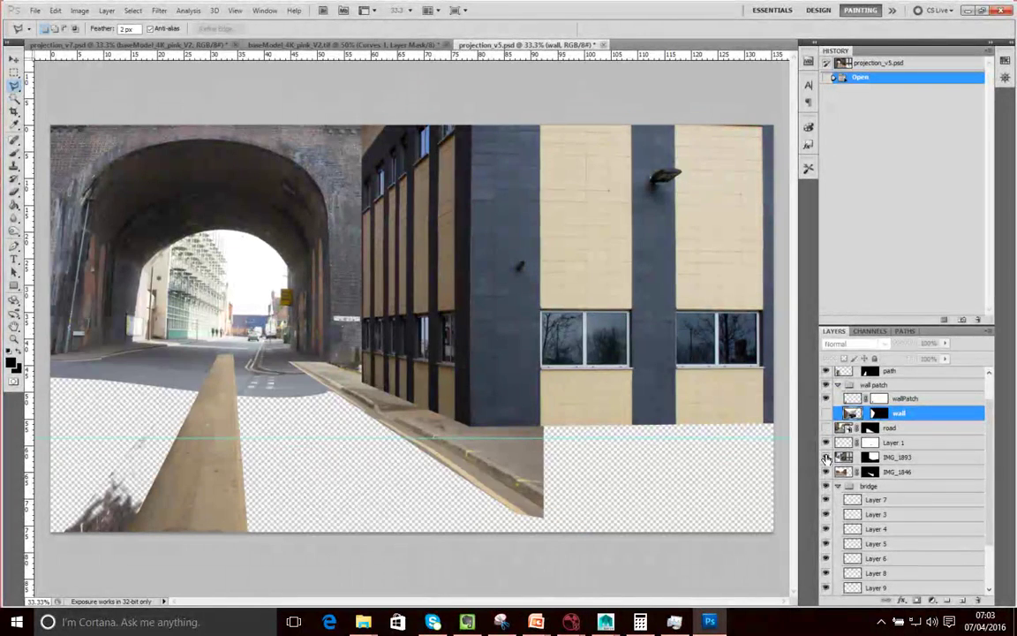
{"action": "left_click", "coordinate": [826, 442]}
{"action": "left_click", "coordinate": [825, 456]}
{"action": "left_click", "coordinate": [825, 472]}
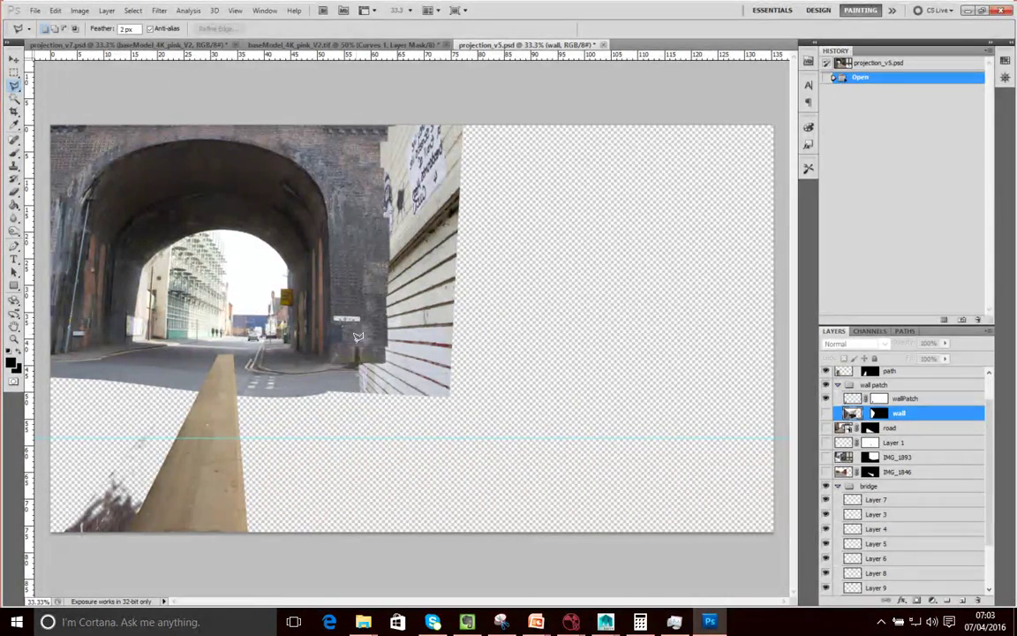
{"action": "left_click", "coordinate": [825, 386]}
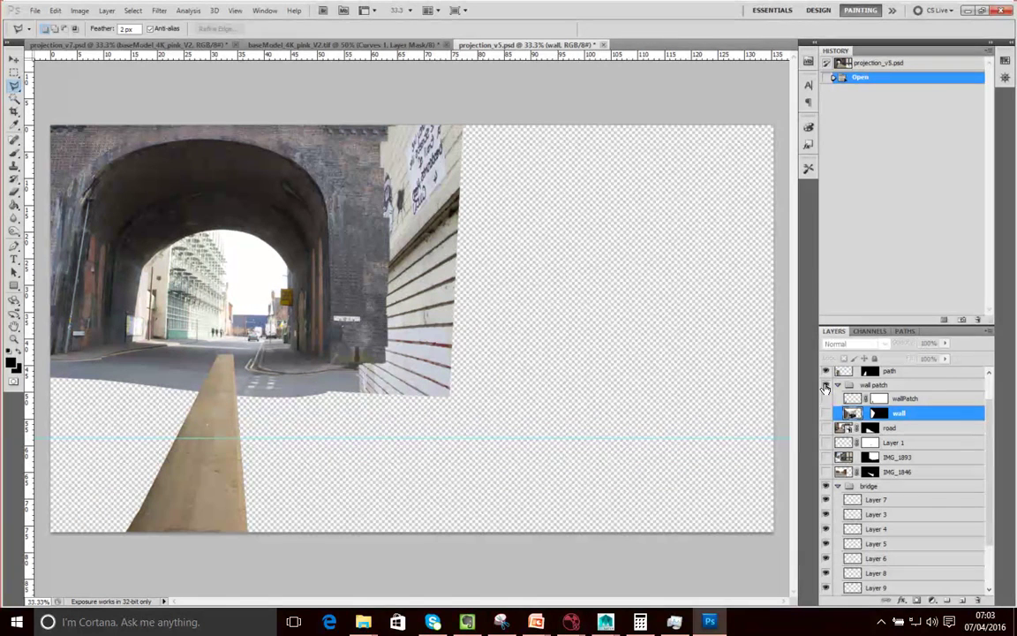
{"action": "left_click", "coordinate": [825, 428]}
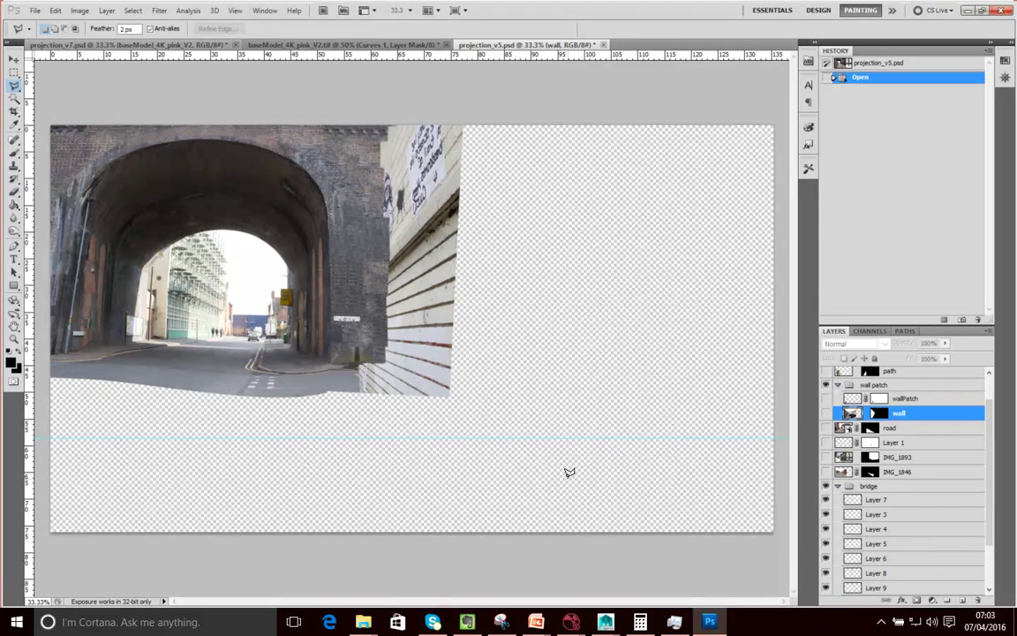
{"action": "key", "text": "alt+Tab"}
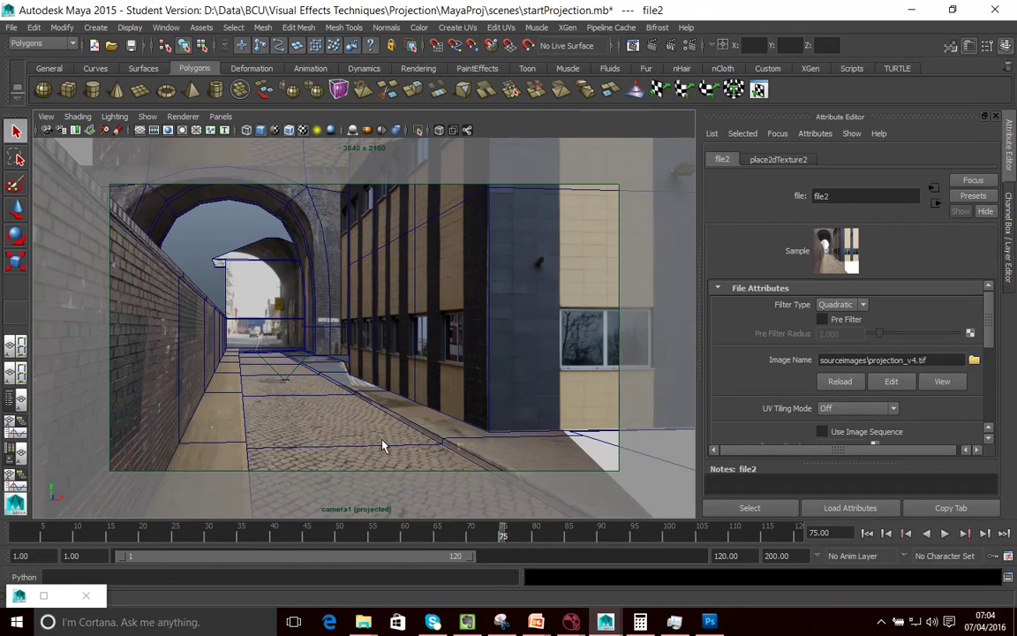
{"action": "mouse_move", "coordinate": [363, 622]}
{"action": "left_click", "coordinate": [420, 548]}
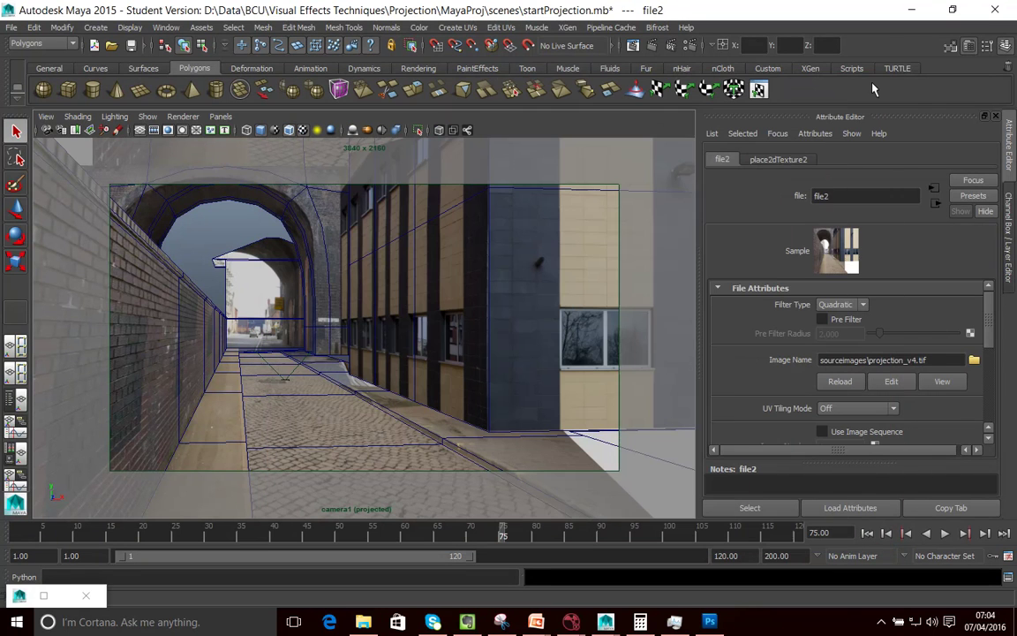
{"action": "left_click", "coordinate": [789, 71]}
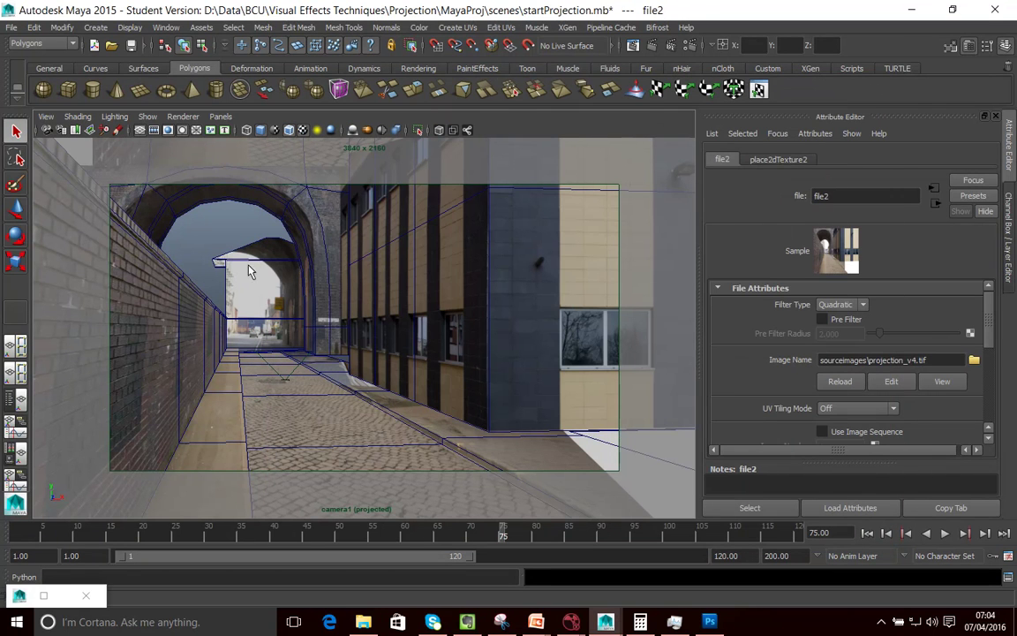
Restore the Hypershade over the viewport and duplicate the BuildingMat material by copying and pasting it
{"action": "left_click", "coordinate": [212, 213]}
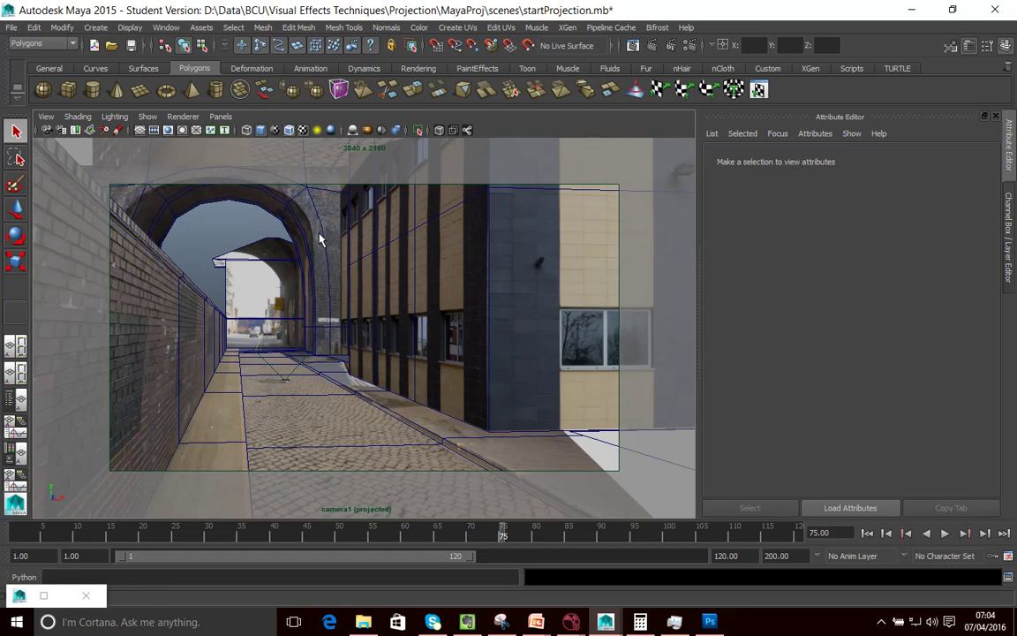
{"action": "left_click", "coordinate": [46, 599]}
{"action": "left_click", "coordinate": [950, 12]}
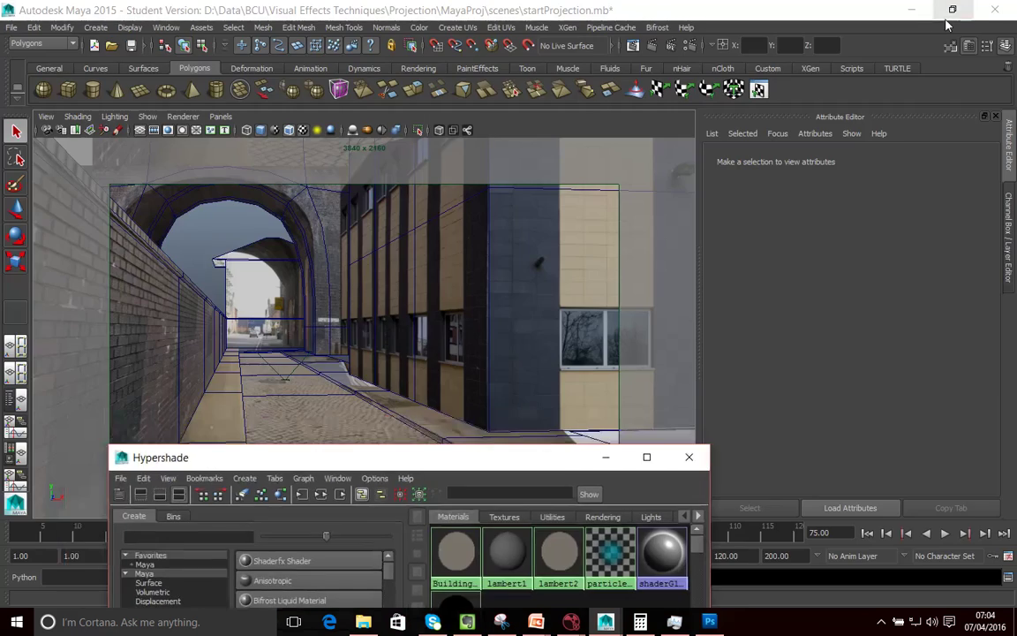
{"action": "left_click_drag", "start_coordinate": [457, 430], "coordinate": [442, 79]}
{"action": "left_click", "coordinate": [403, 180]}
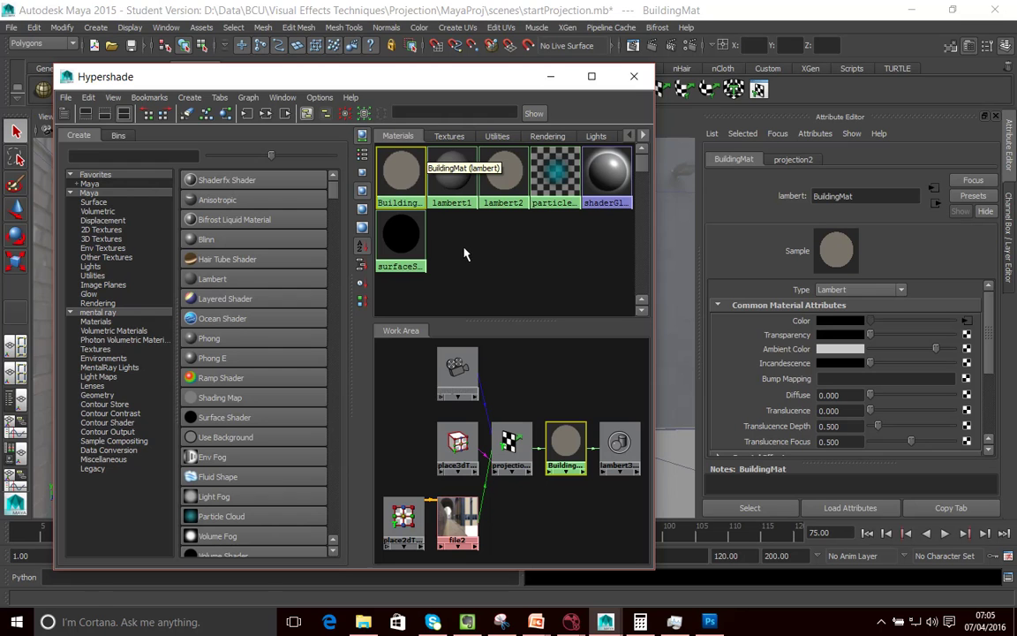
{"action": "key", "text": "ctrl+s"}
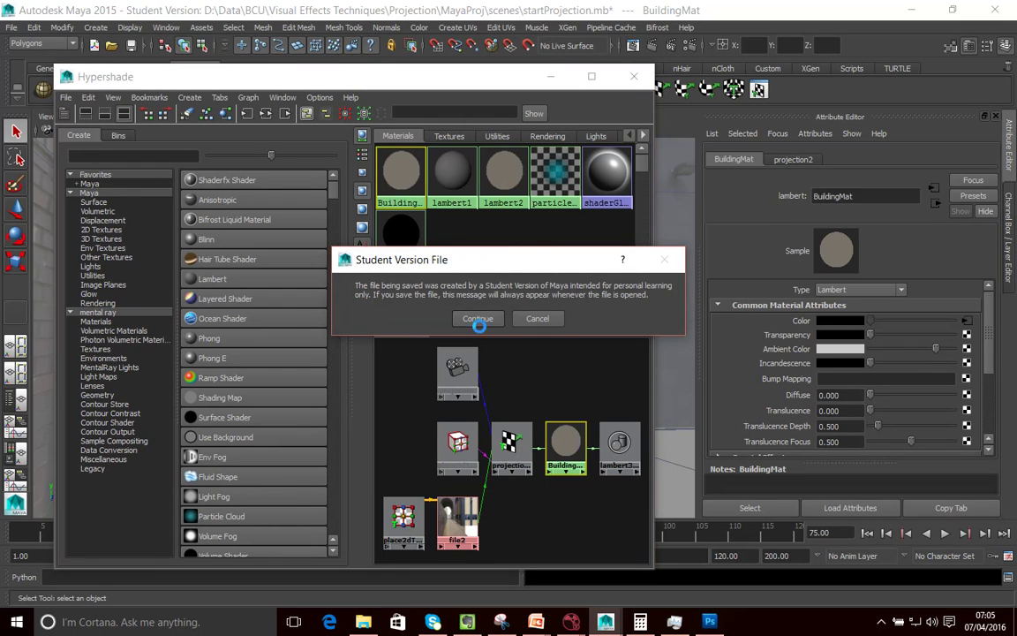
{"action": "left_click", "coordinate": [478, 320]}
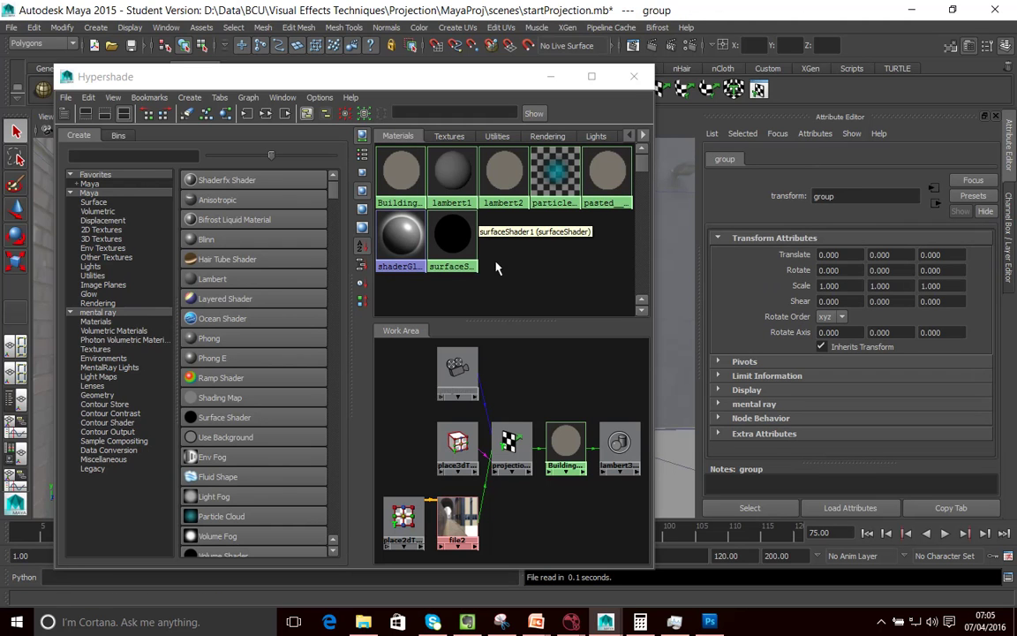
Rename the pasted copy of the building material to BridgeMat
{"action": "left_click", "coordinate": [604, 184]}
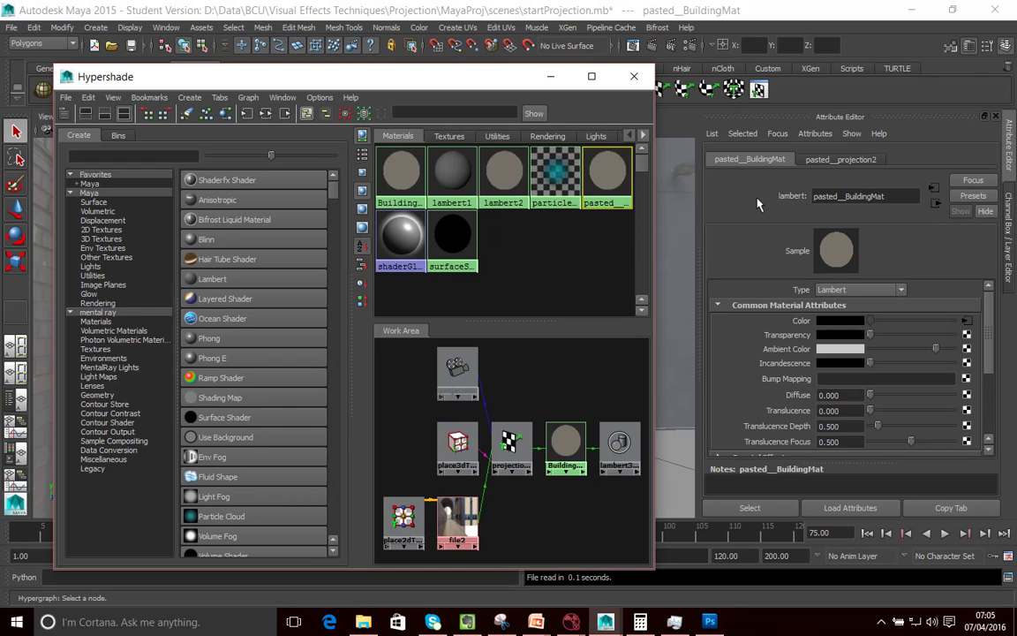
{"action": "left_click_drag", "start_coordinate": [888, 197], "coordinate": [814, 201]}
{"action": "left_click", "coordinate": [967, 183]}
{"action": "key", "text": "BackSpace"}
{"action": "key", "text": "BackSpace"}
{"action": "key", "text": "BackSpace"}
{"action": "key", "text": "BackSpace"}
{"action": "key", "text": "BackSpace"}
{"action": "key", "text": "BackSpace"}
{"action": "key", "text": "BackSpace"}
{"action": "key", "text": "BackSpace"}
{"action": "key", "text": "BackSpace"}
{"action": "key", "text": "BackSpace"}
{"action": "key", "text": "BackSpace"}
{"action": "key", "text": "BackSpace"}
{"action": "key", "text": "BackSpace"}
{"action": "key", "text": "BackSpace"}
{"action": "key", "text": "BackSpace"}
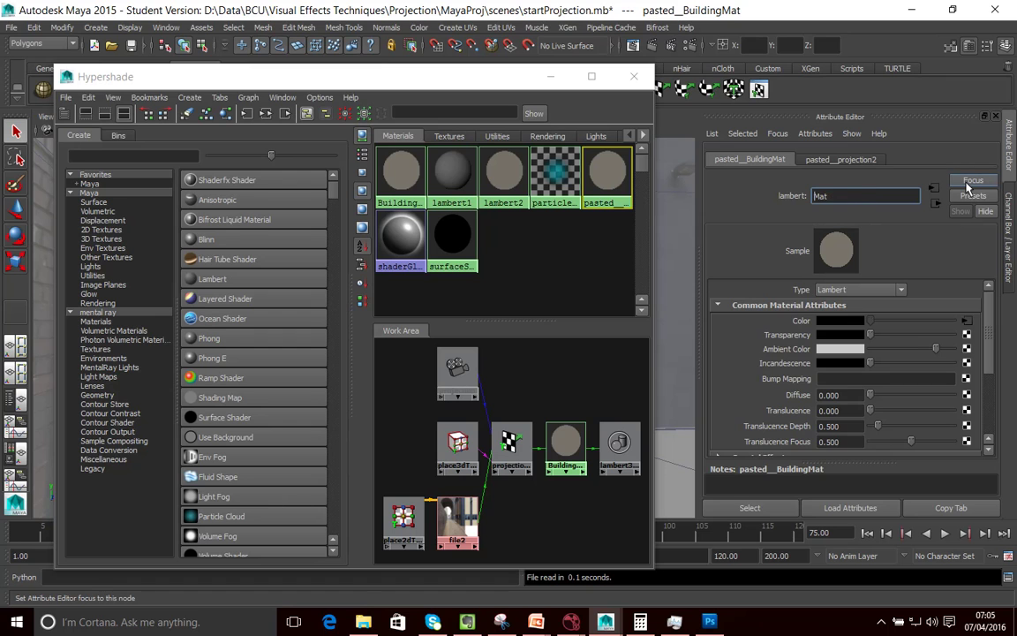
{"action": "type", "text": "Bridge"}
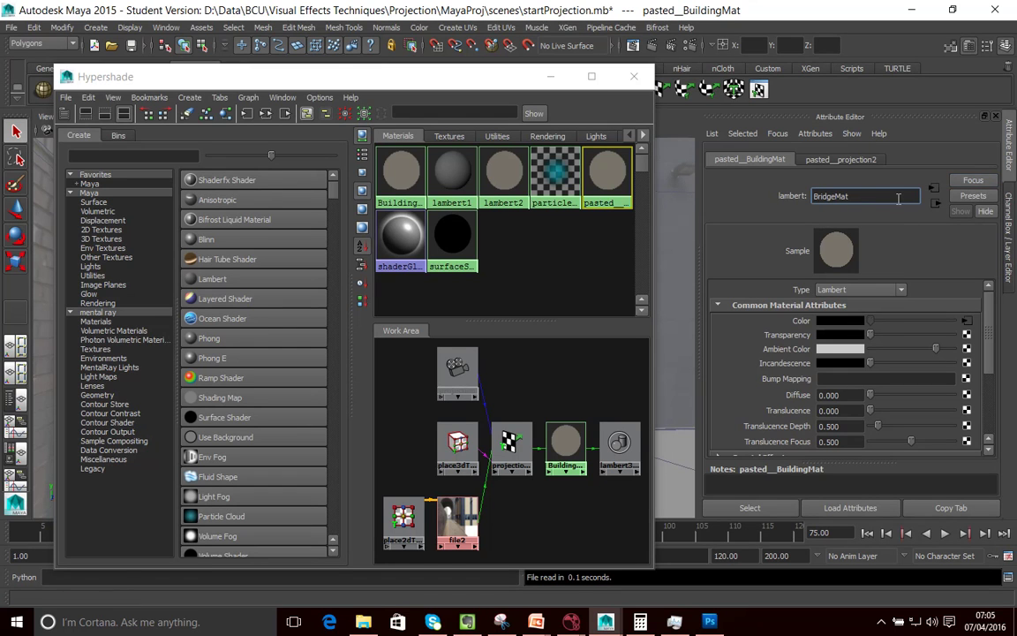
{"action": "left_click", "coordinate": [565, 288]}
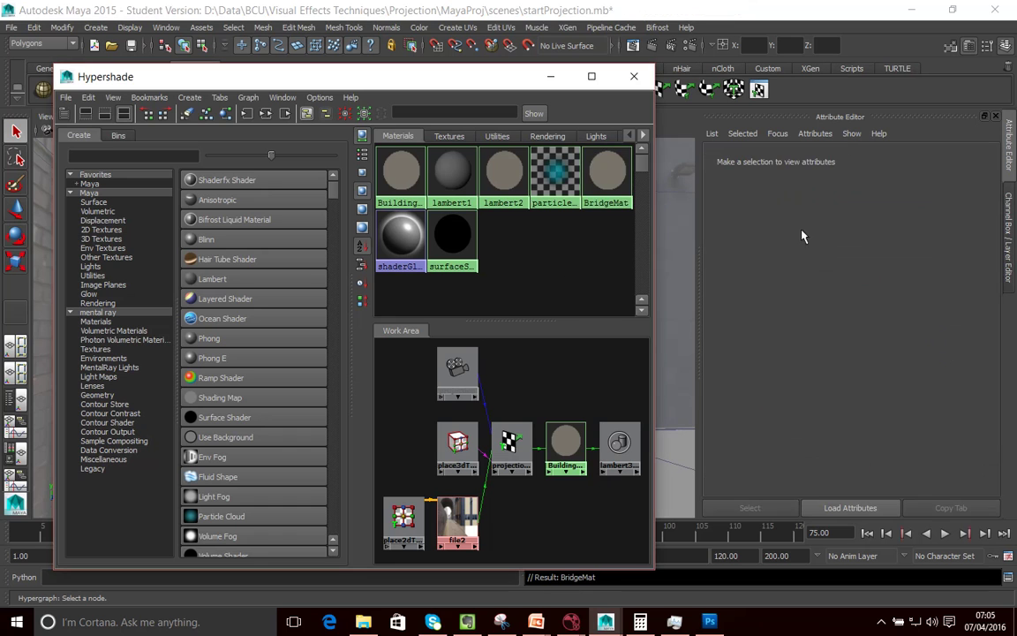
Graph the input and output connections of BridgeMat in the Hypershade work area
{"action": "left_click", "coordinate": [510, 184]}
{"action": "left_click", "coordinate": [607, 173]}
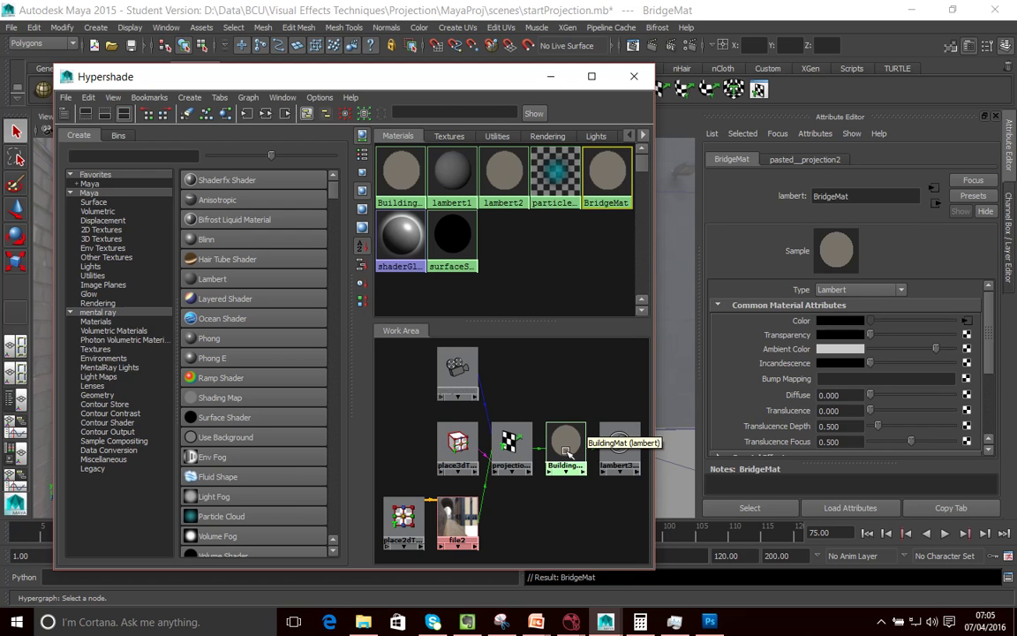
{"action": "left_click", "coordinate": [585, 261]}
{"action": "left_click", "coordinate": [605, 170]}
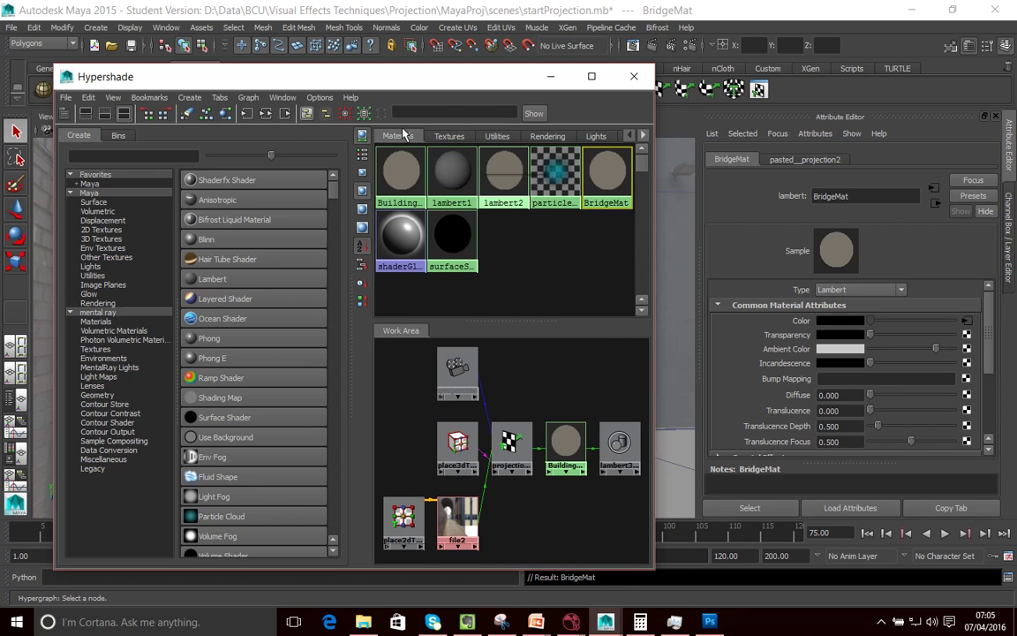
{"action": "left_click", "coordinate": [267, 115]}
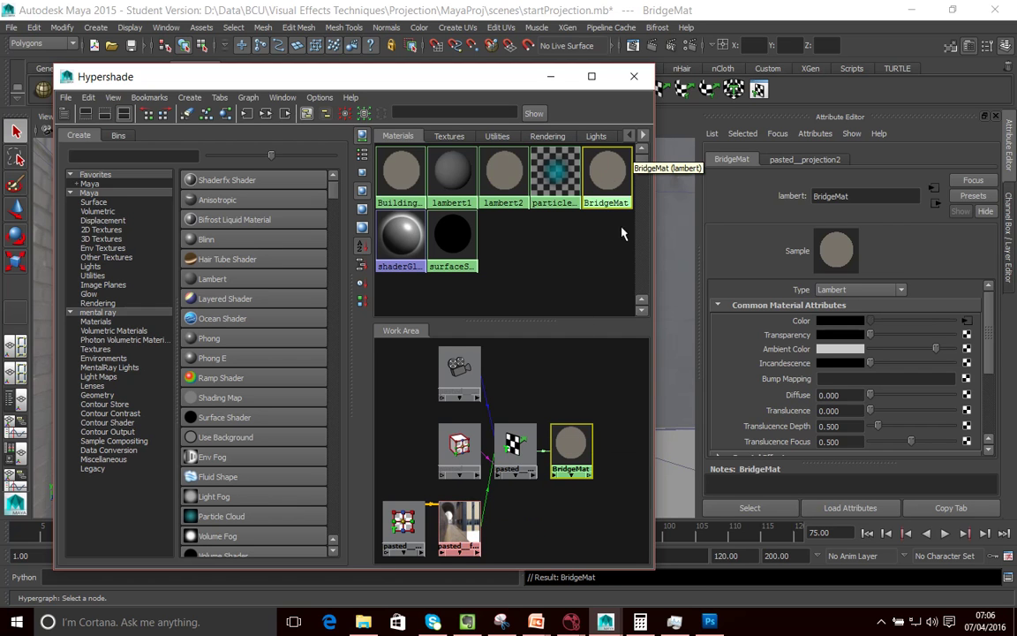
Replace the image in BridgeMat's file texture node with projection_bridge .tif from the sourceimages folder
{"action": "left_click", "coordinate": [464, 527]}
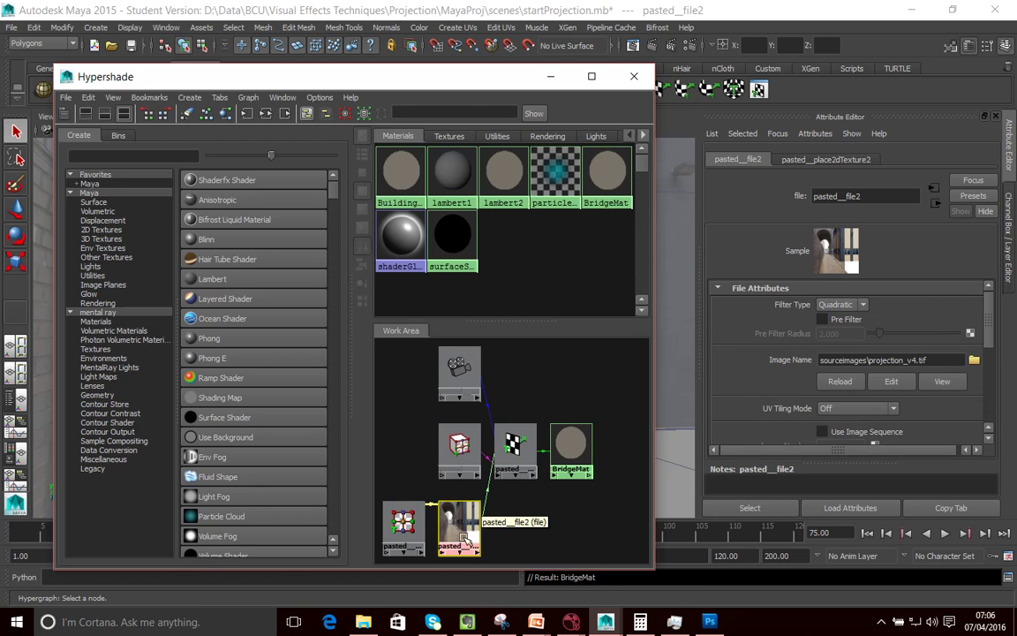
{"action": "left_click", "coordinate": [974, 361]}
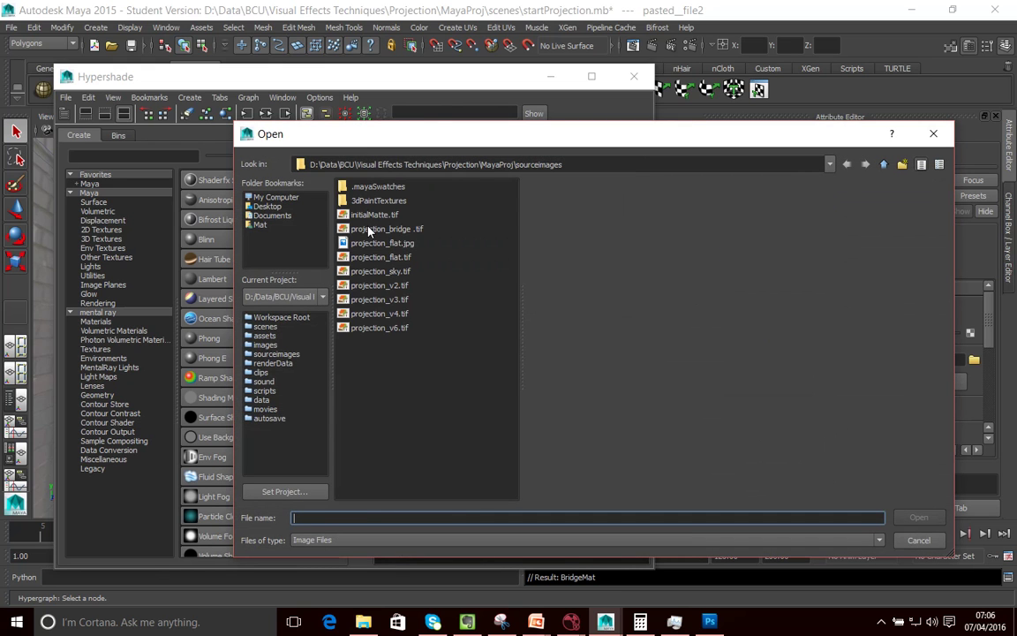
{"action": "left_click", "coordinate": [371, 230]}
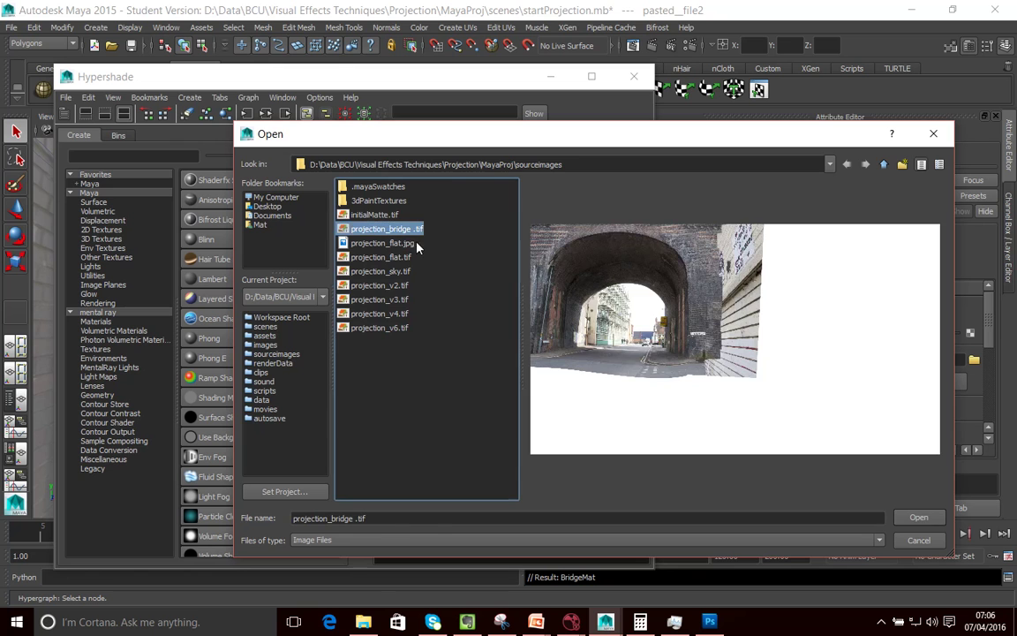
{"action": "left_click", "coordinate": [918, 517]}
{"action": "left_click", "coordinate": [919, 539]}
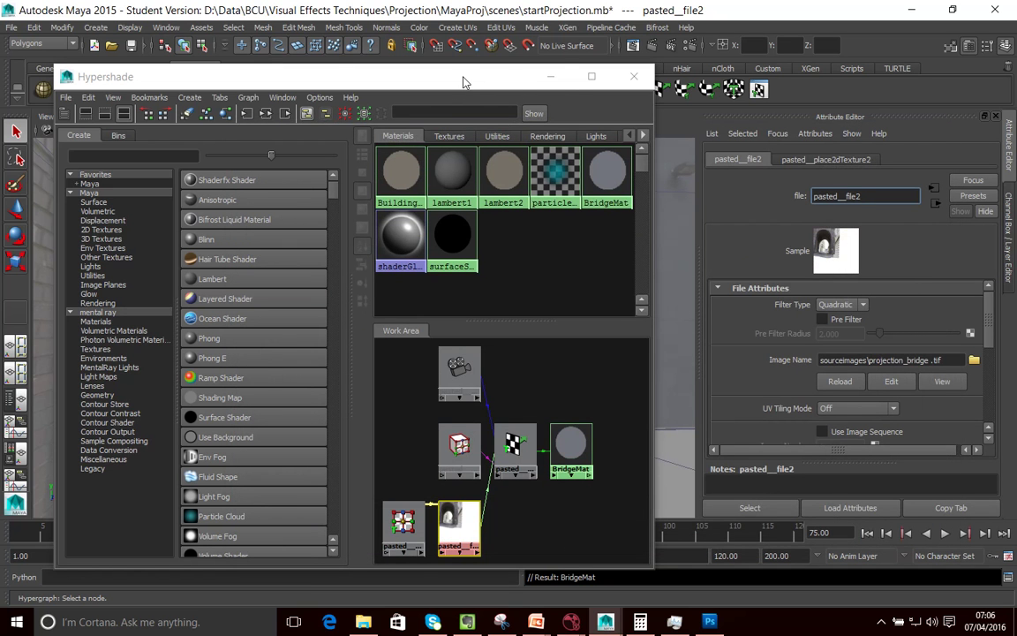
Assign the existing BridgeMat material to the bridge arch geometry and scrub the animation to frame 94 to check it
{"action": "left_click", "coordinate": [551, 77]}
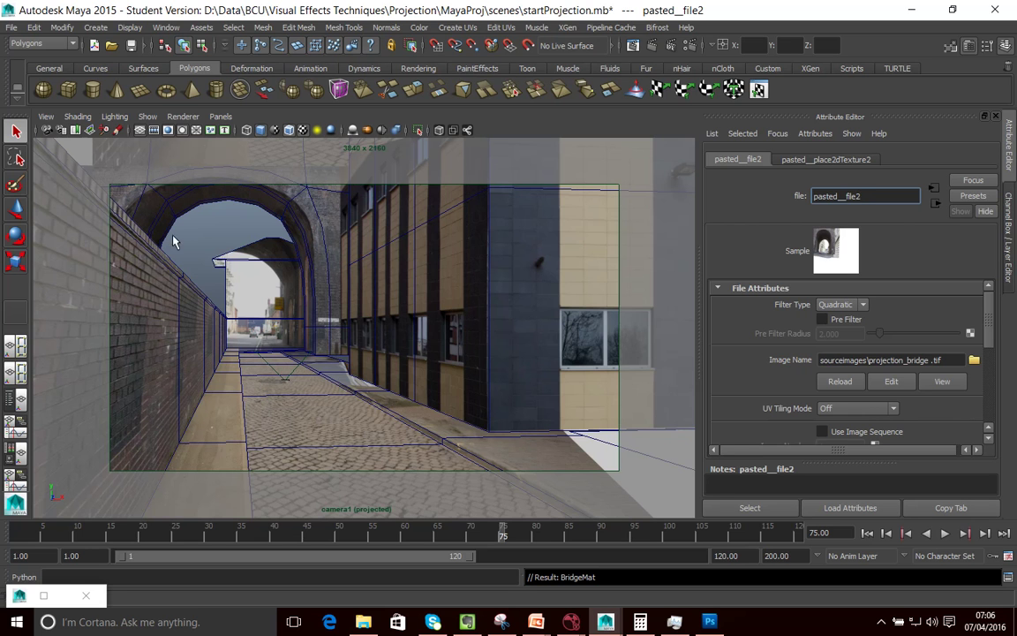
{"action": "left_click", "coordinate": [325, 267]}
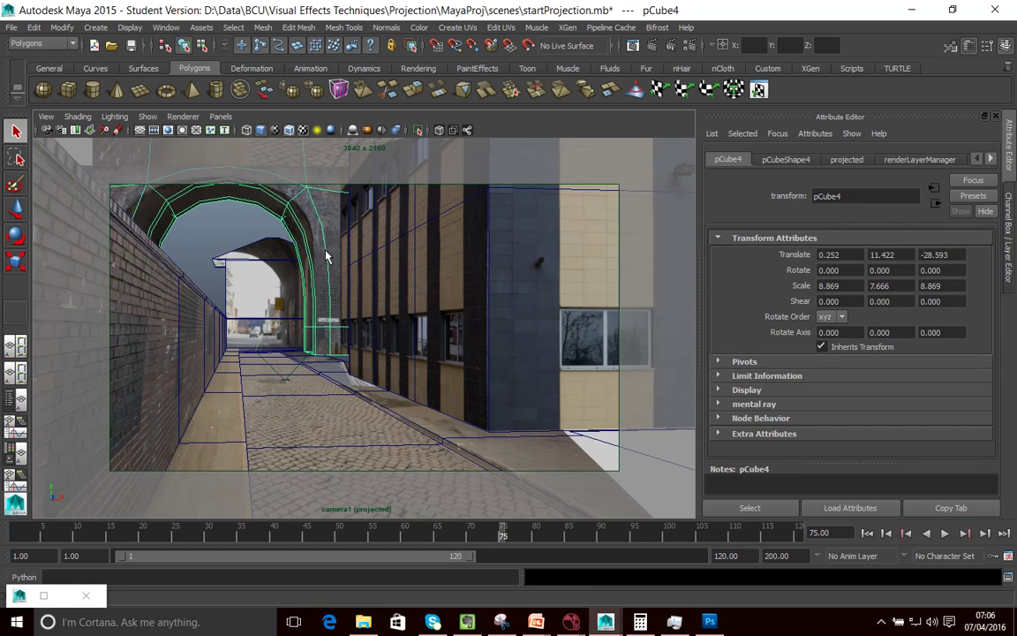
{"action": "right_click", "coordinate": [326, 256]}
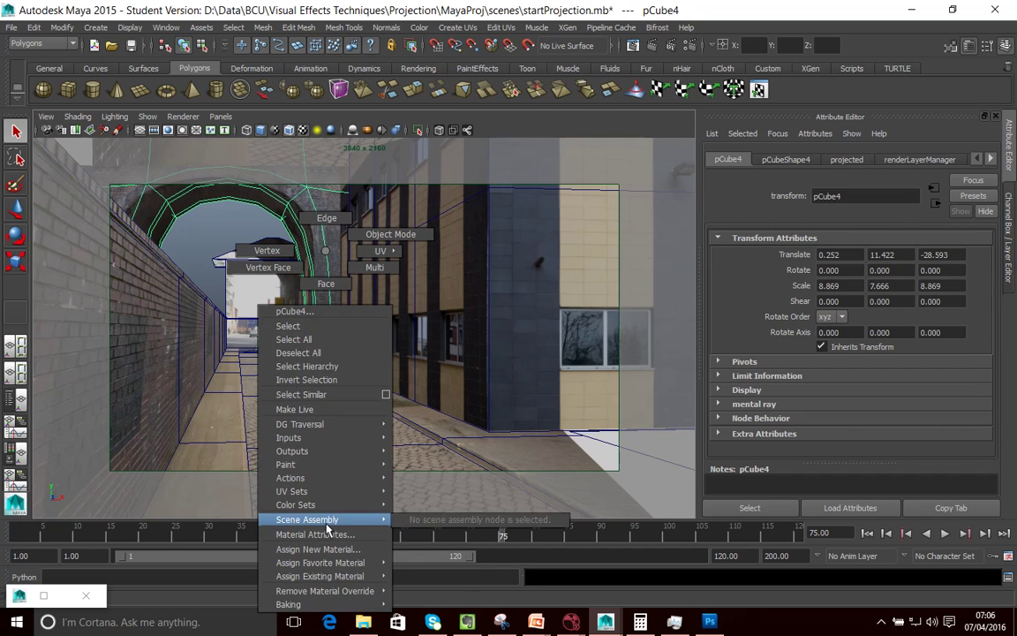
{"action": "mouse_move", "coordinate": [316, 581]}
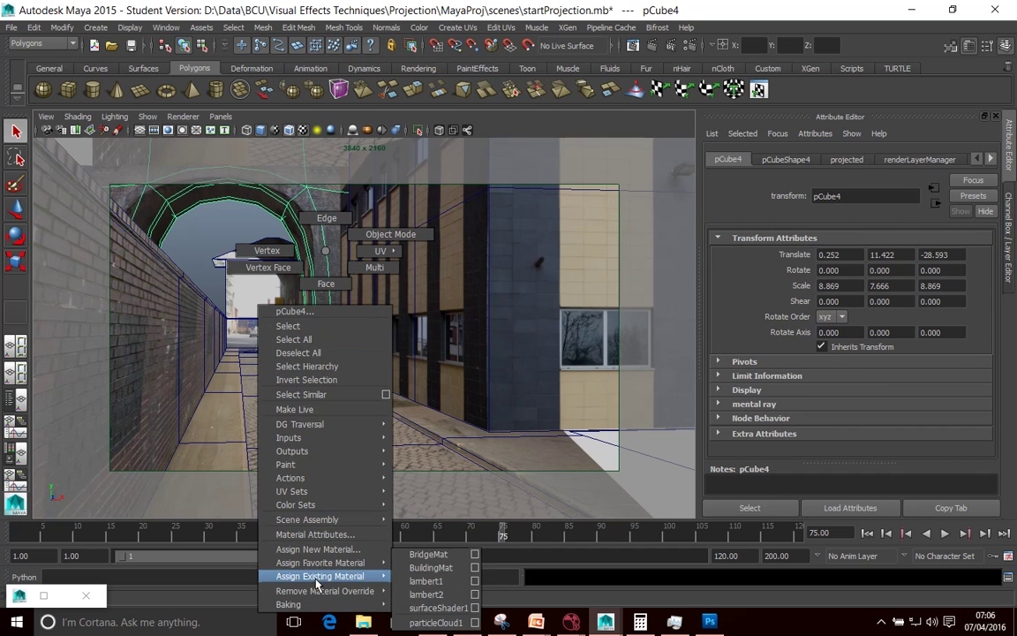
{"action": "left_click", "coordinate": [431, 555]}
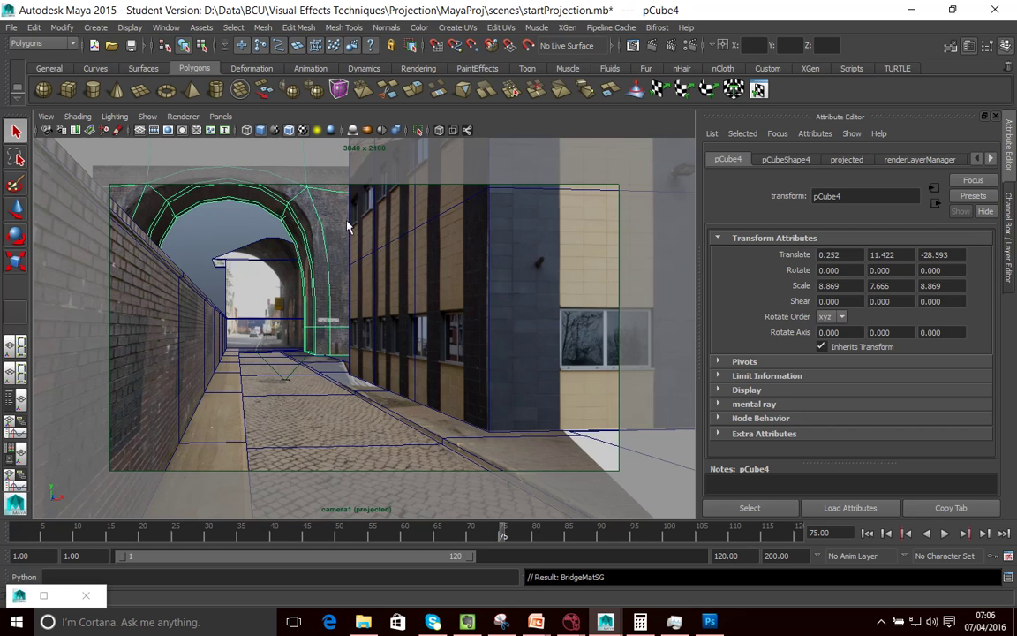
{"action": "left_click_drag", "start_coordinate": [106, 532], "coordinate": [627, 533]}
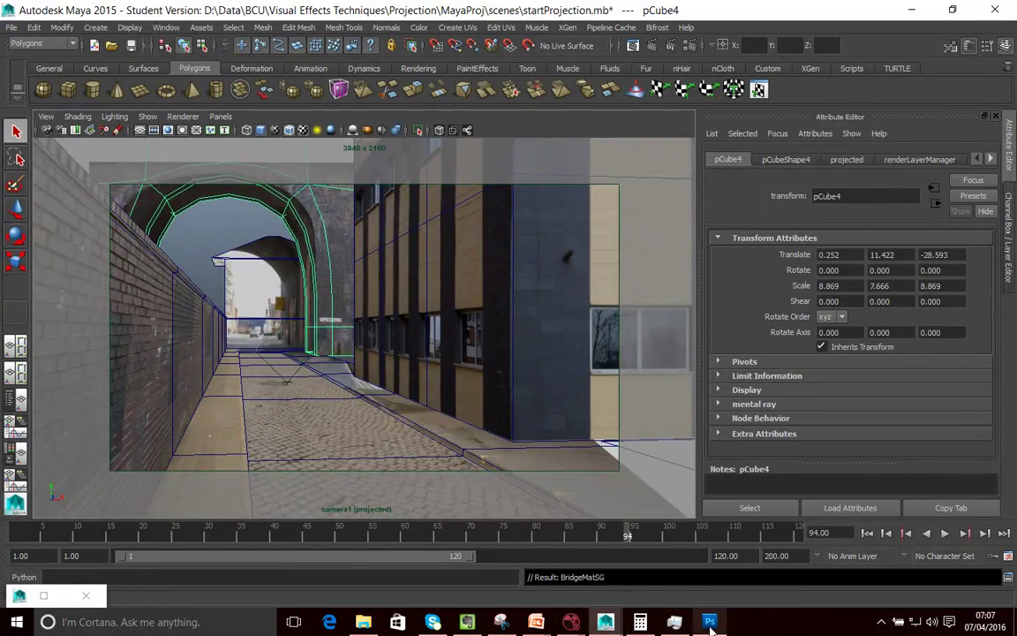
In Photoshop, show and hide the IMG_1893 building layer to compare it with the bridge artwork behind, and return to Maya
{"action": "left_click", "coordinate": [709, 621]}
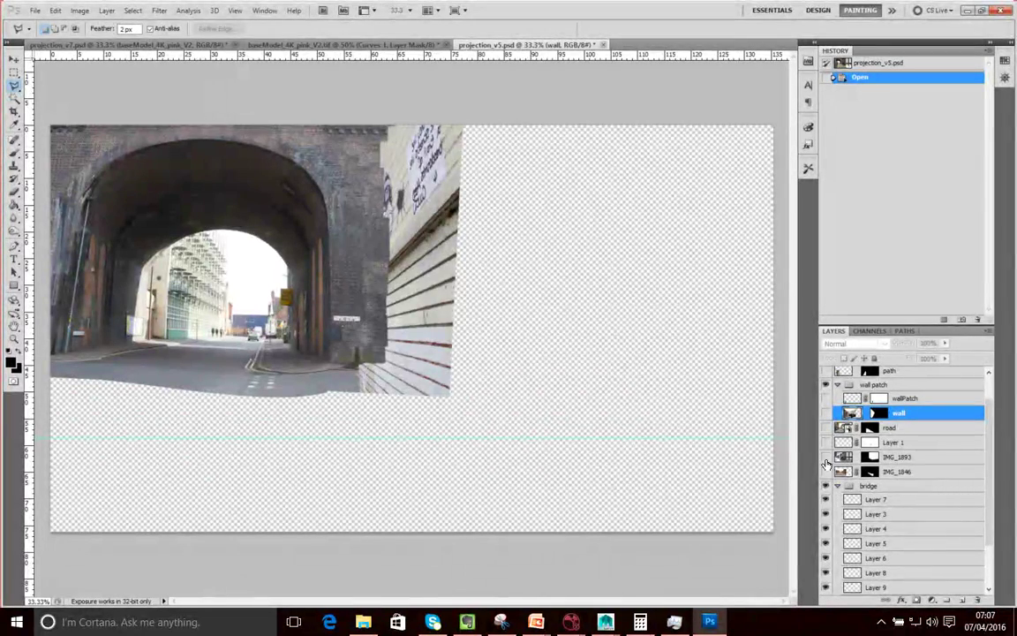
{"action": "left_click", "coordinate": [825, 458]}
{"action": "left_click", "coordinate": [826, 471]}
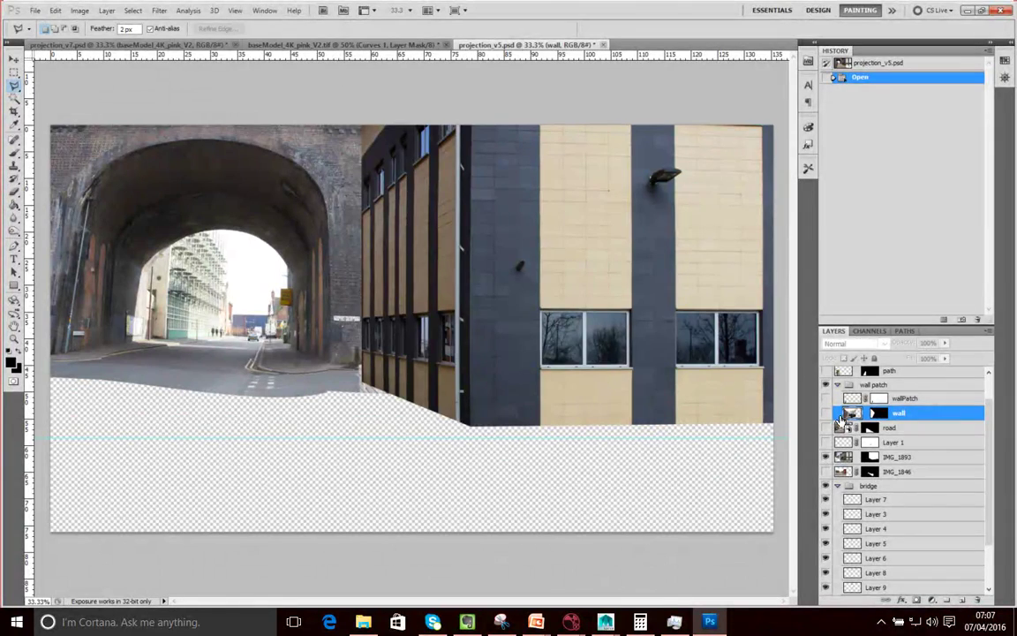
{"action": "left_click", "coordinate": [827, 458]}
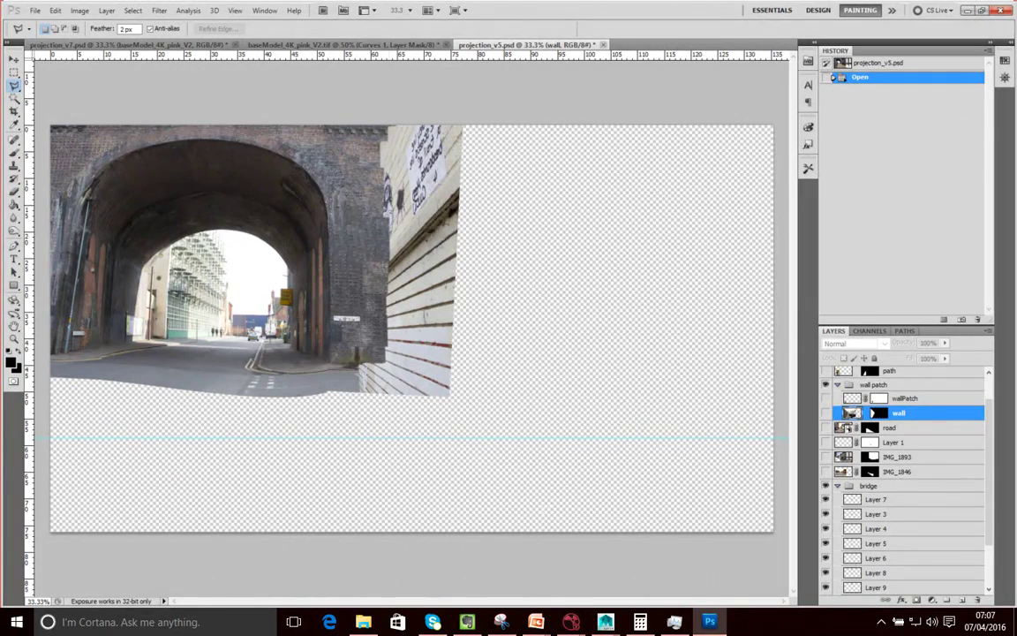
{"action": "mouse_move", "coordinate": [605, 621]}
{"action": "left_click", "coordinate": [676, 543]}
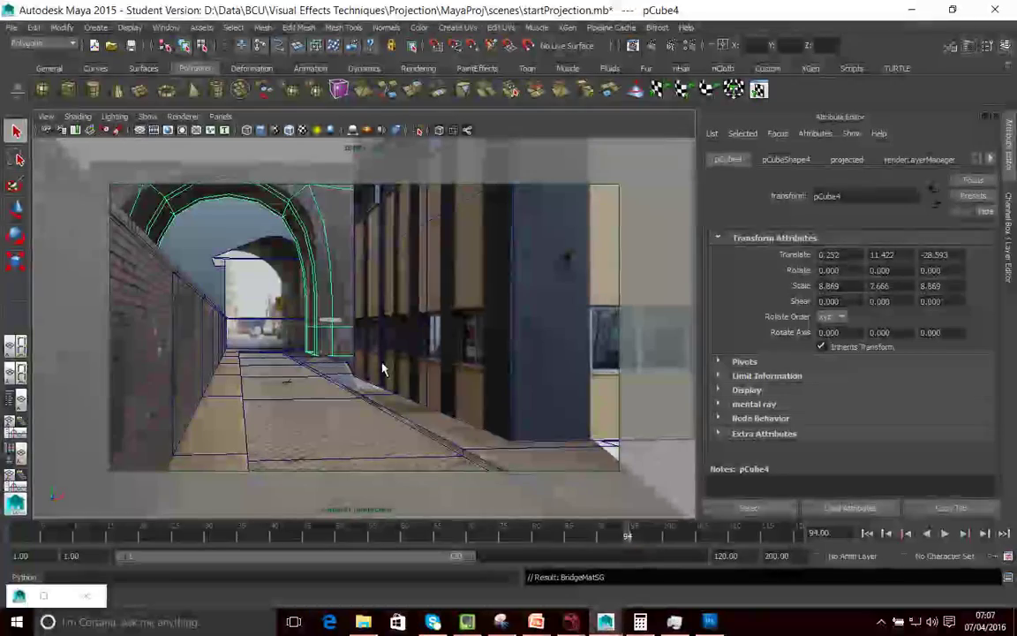